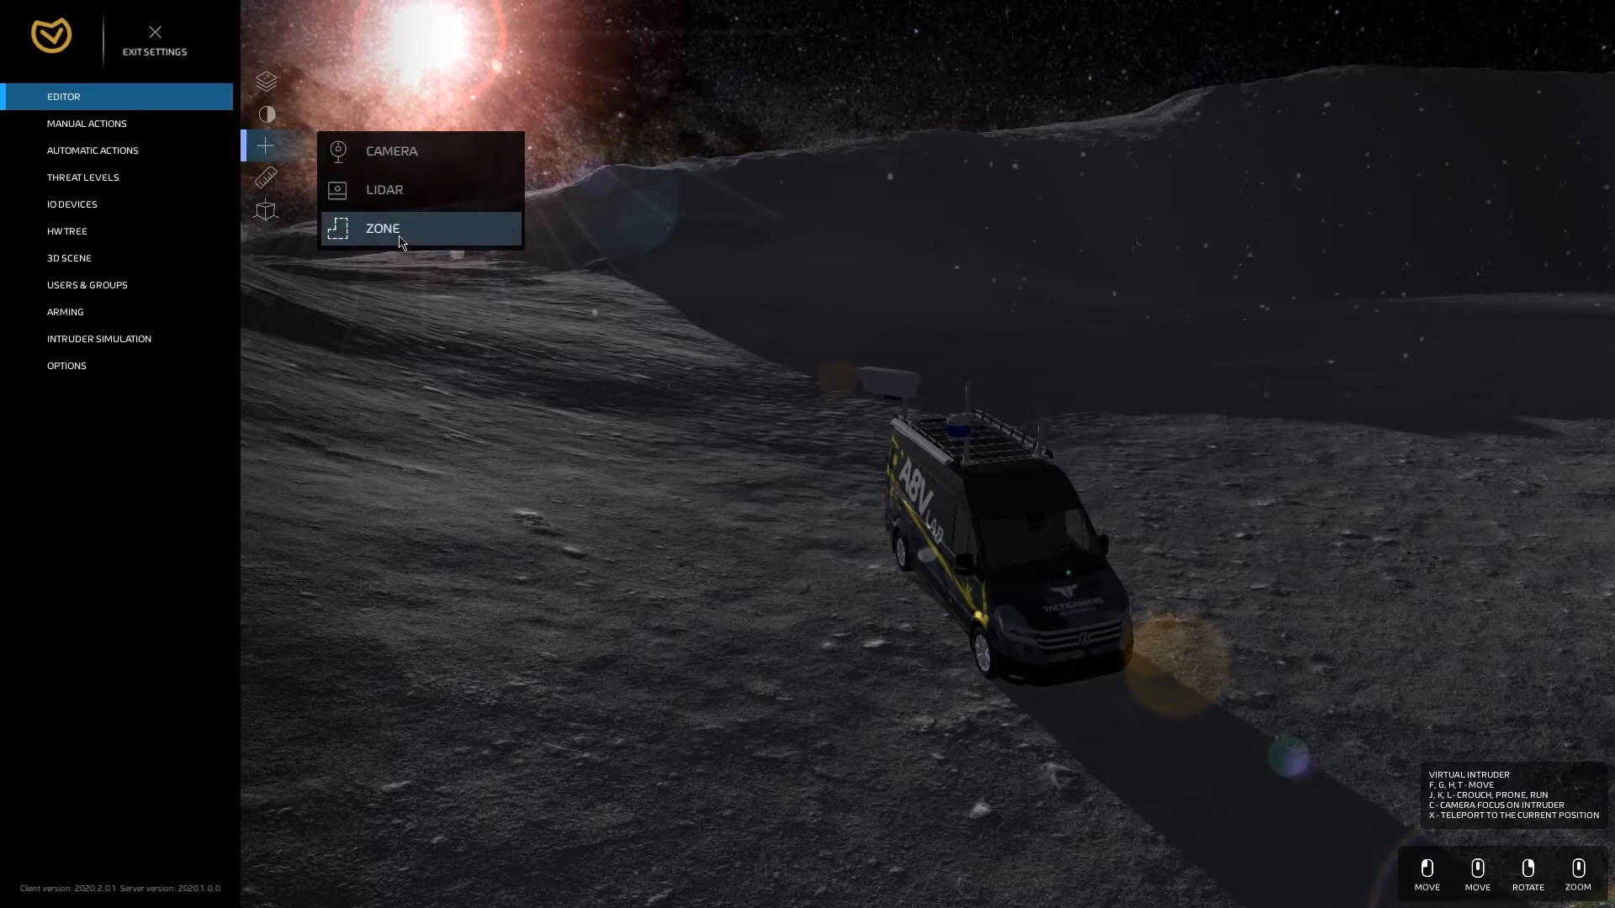
- Add a new zone on the open ground beside the van
left_click(400, 243)
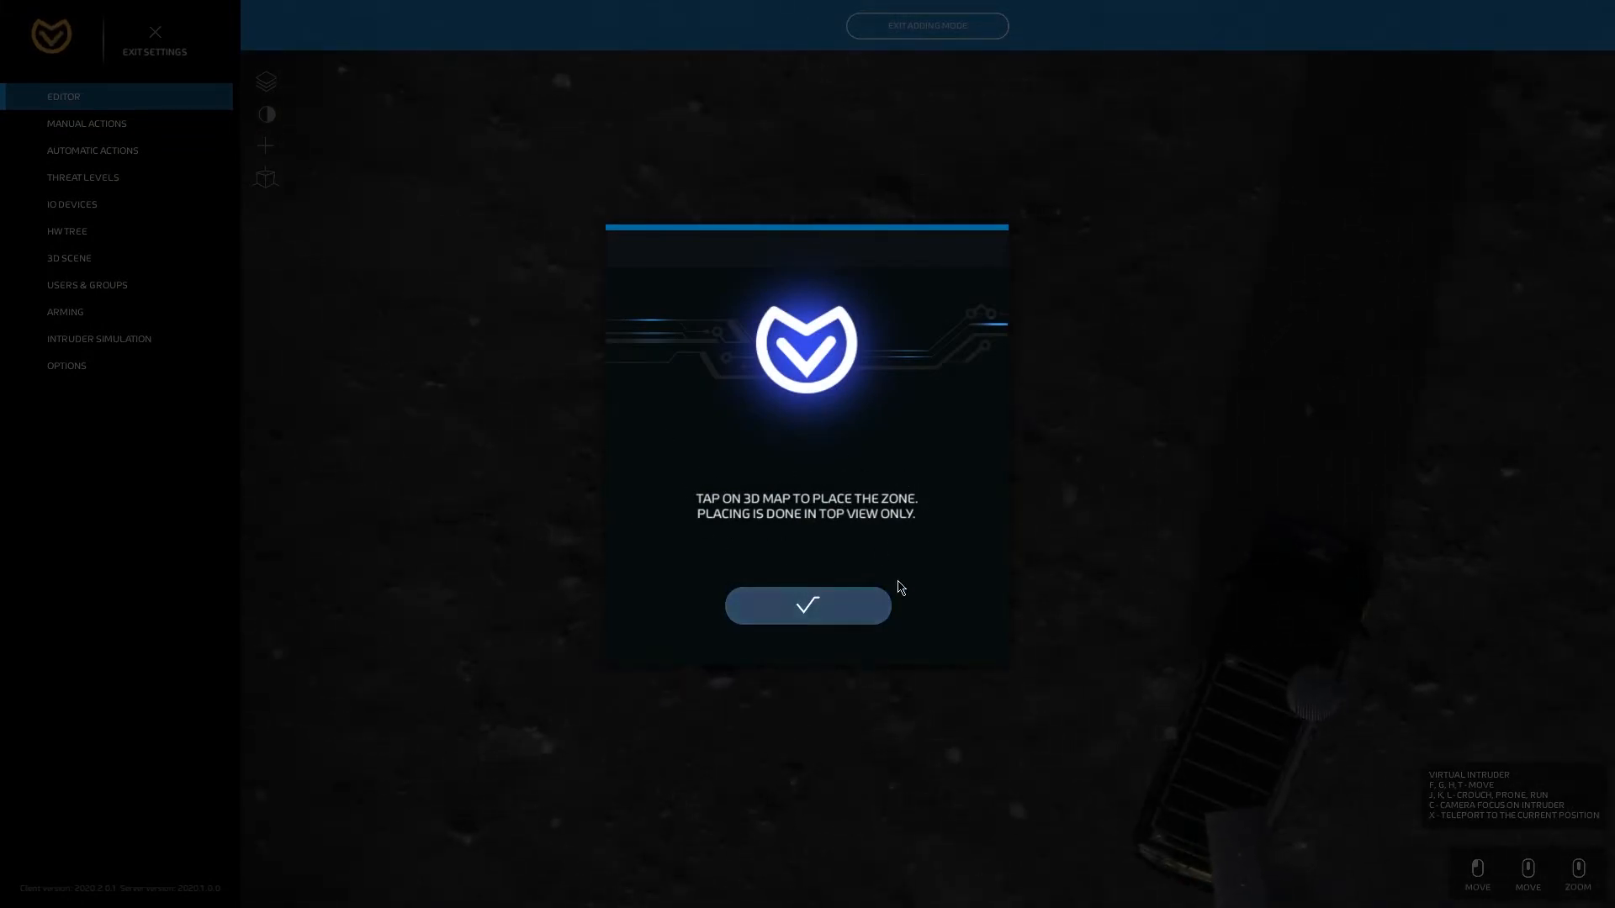
left_click(828, 603)
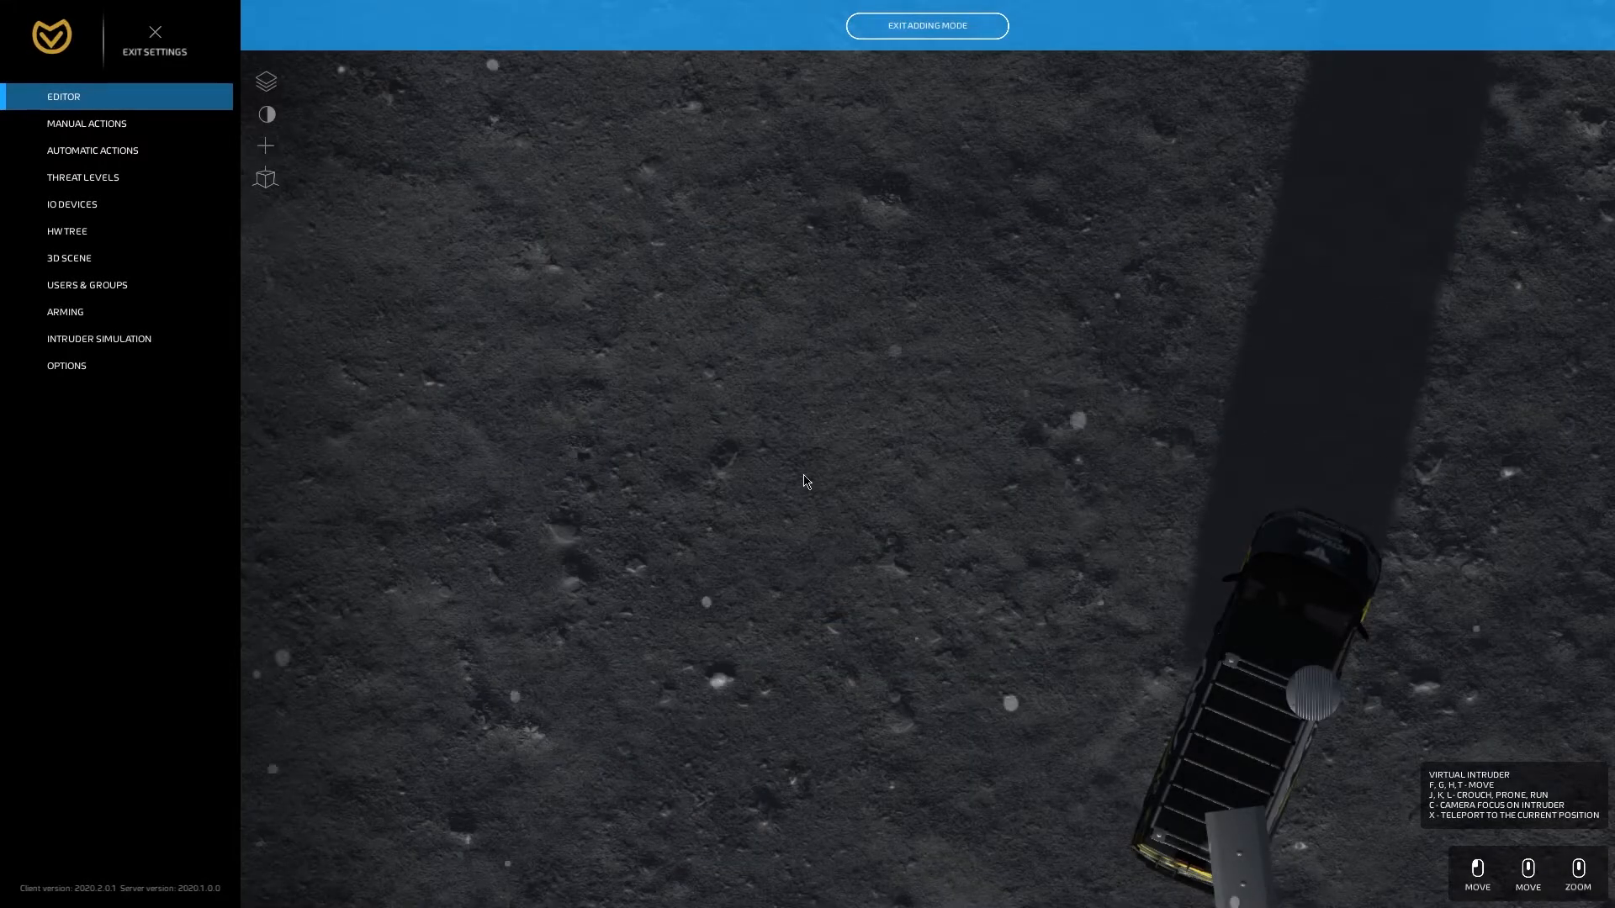
left_click(760, 478)
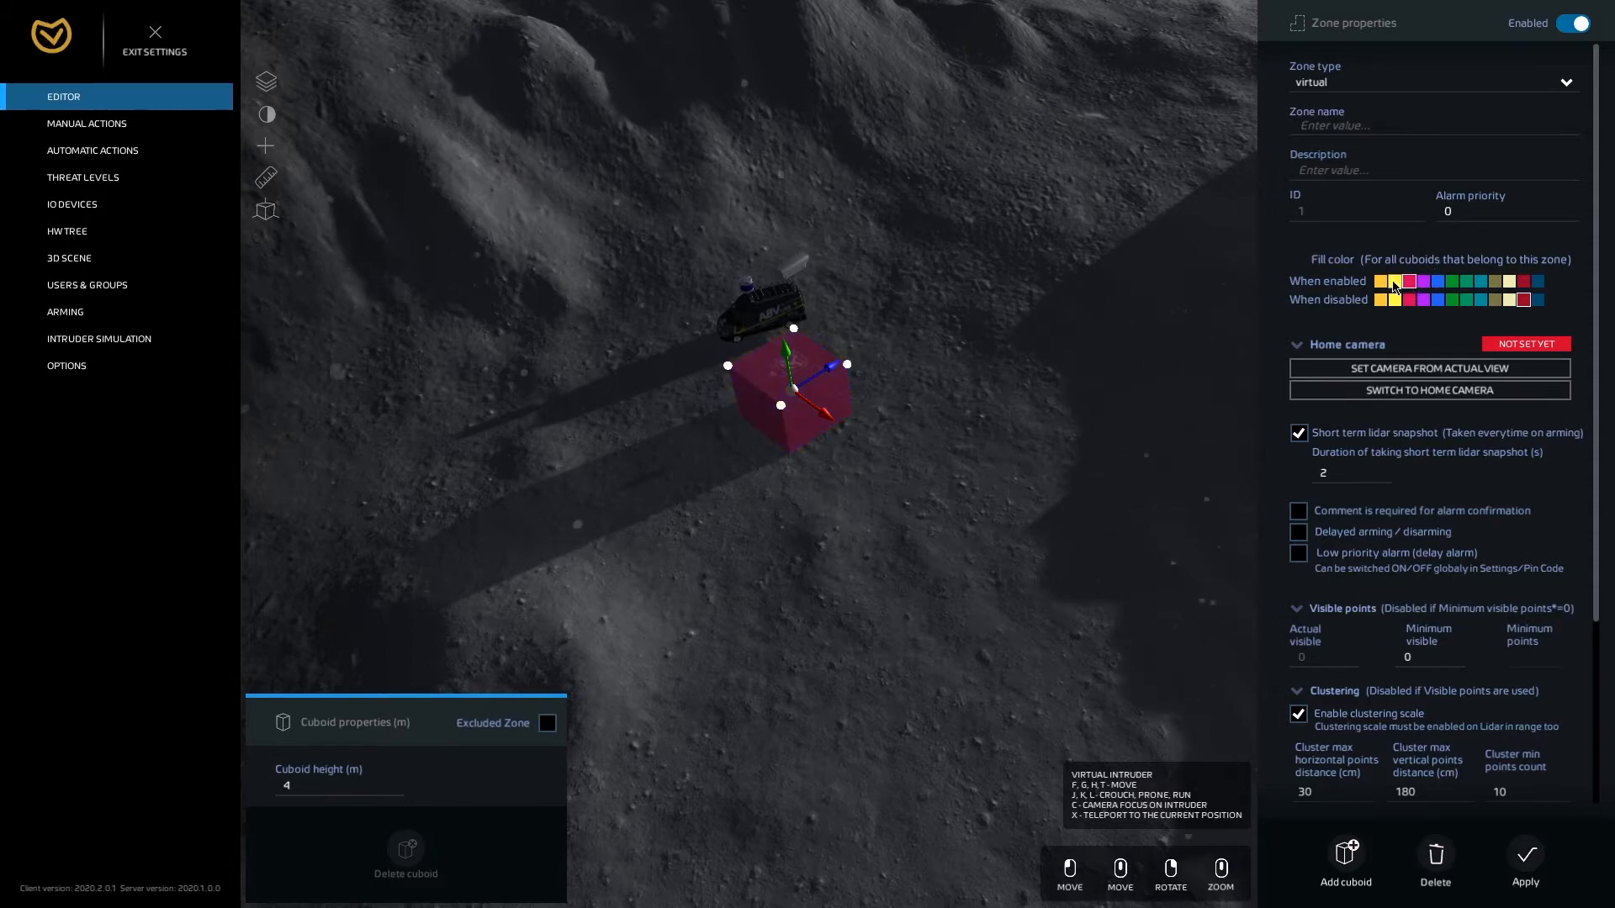
- Set the zone's enabled fill color to yellow, store the actual view as its home camera and switch to it
left_click(1393, 283)
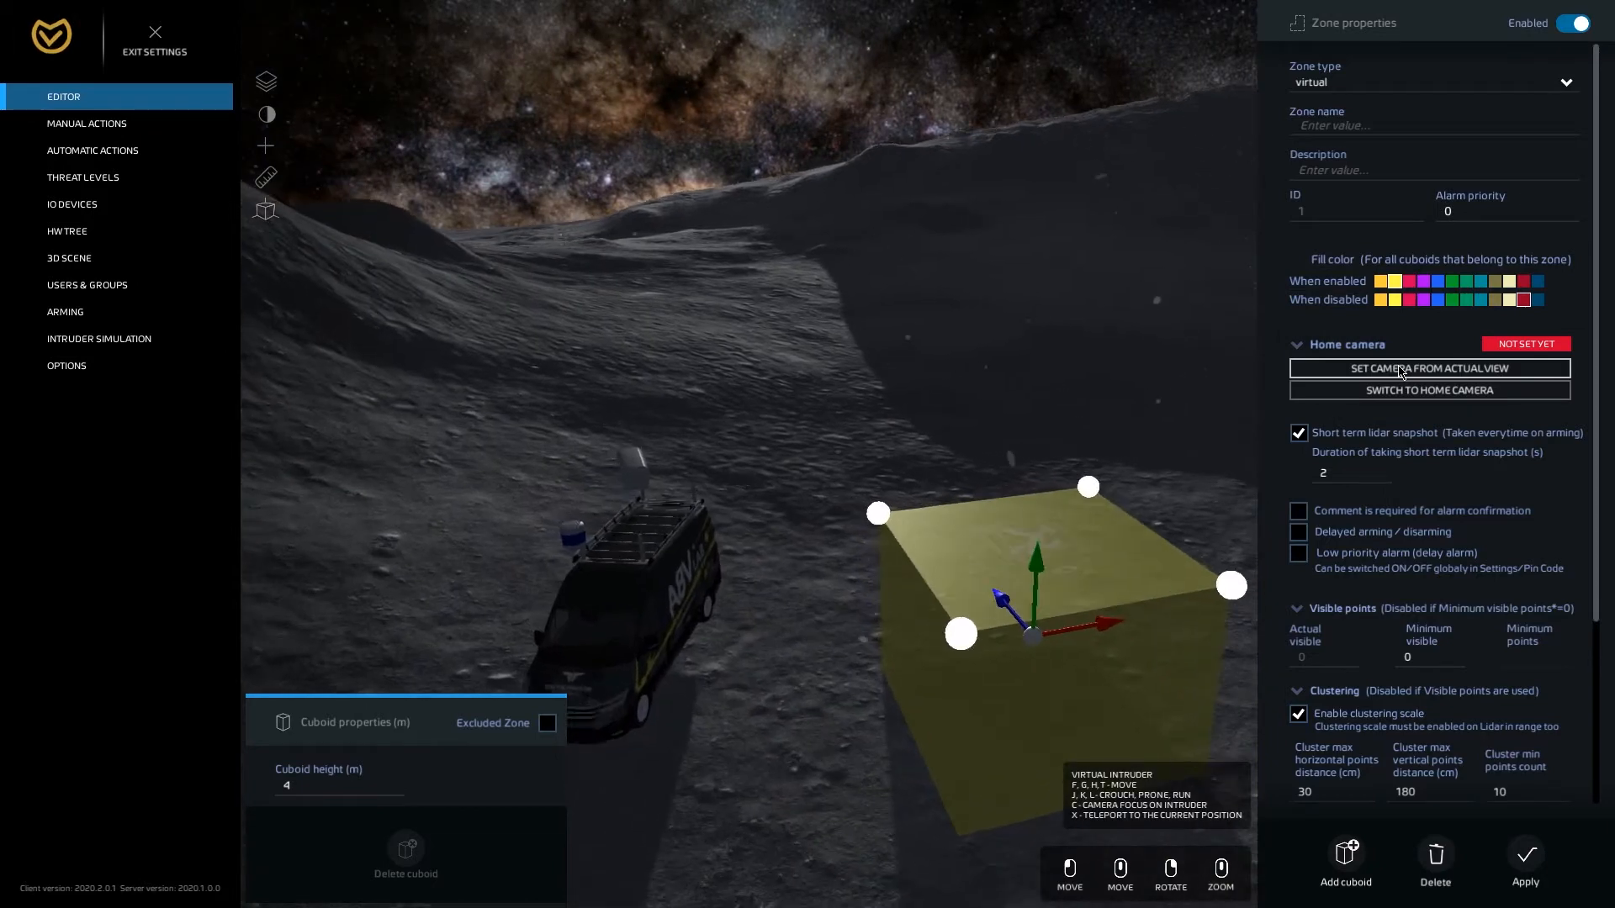
left_click(1400, 372)
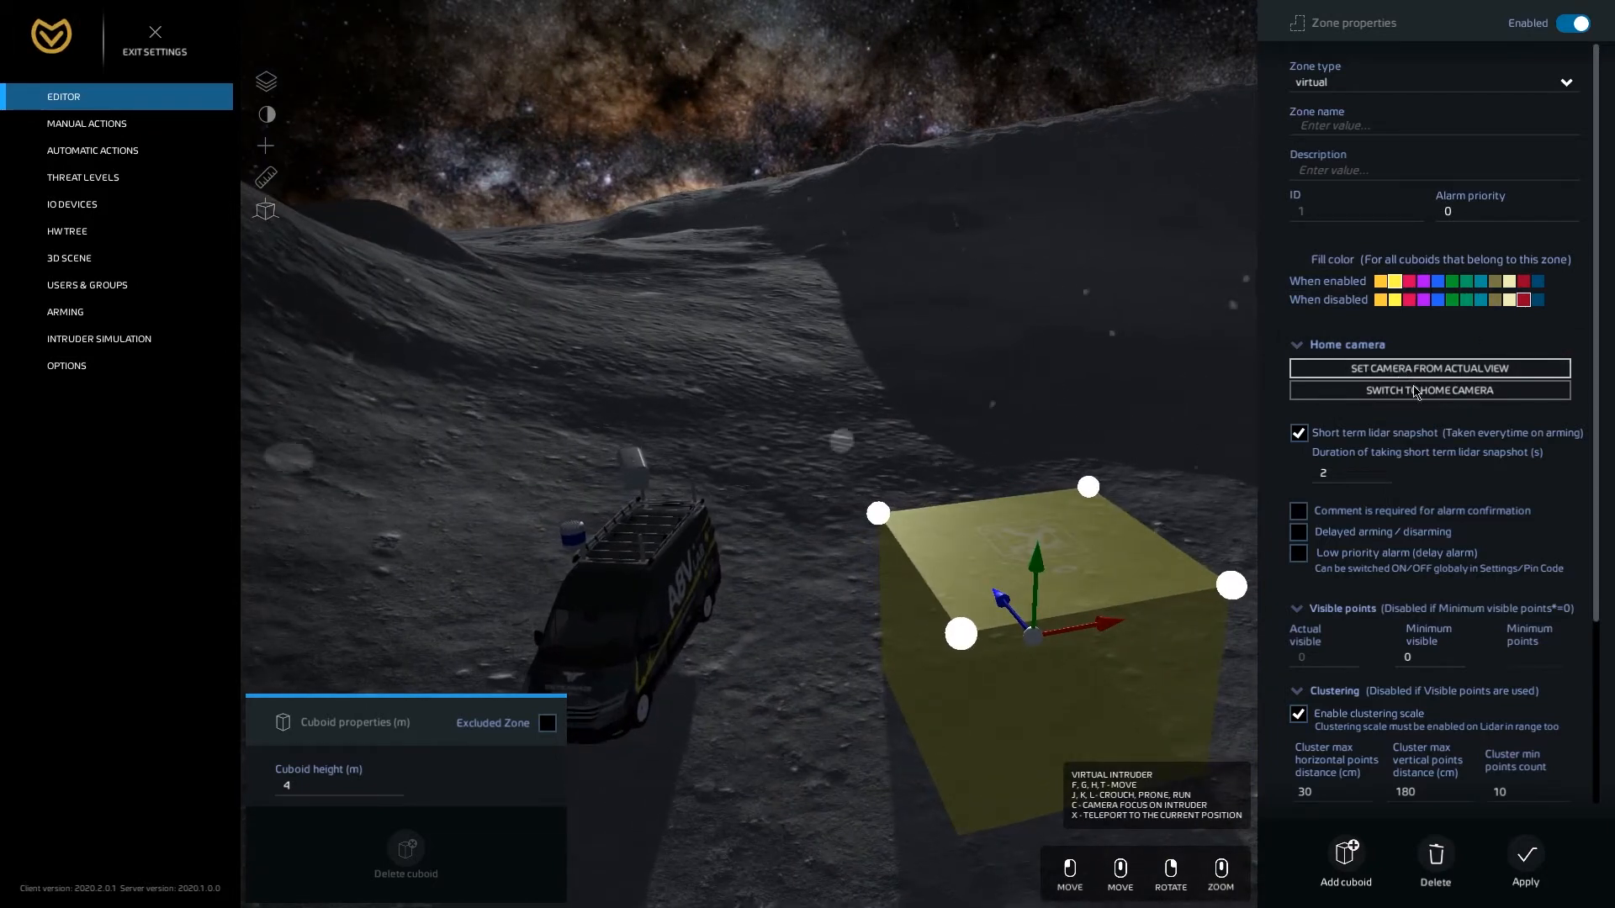
left_click(1420, 391)
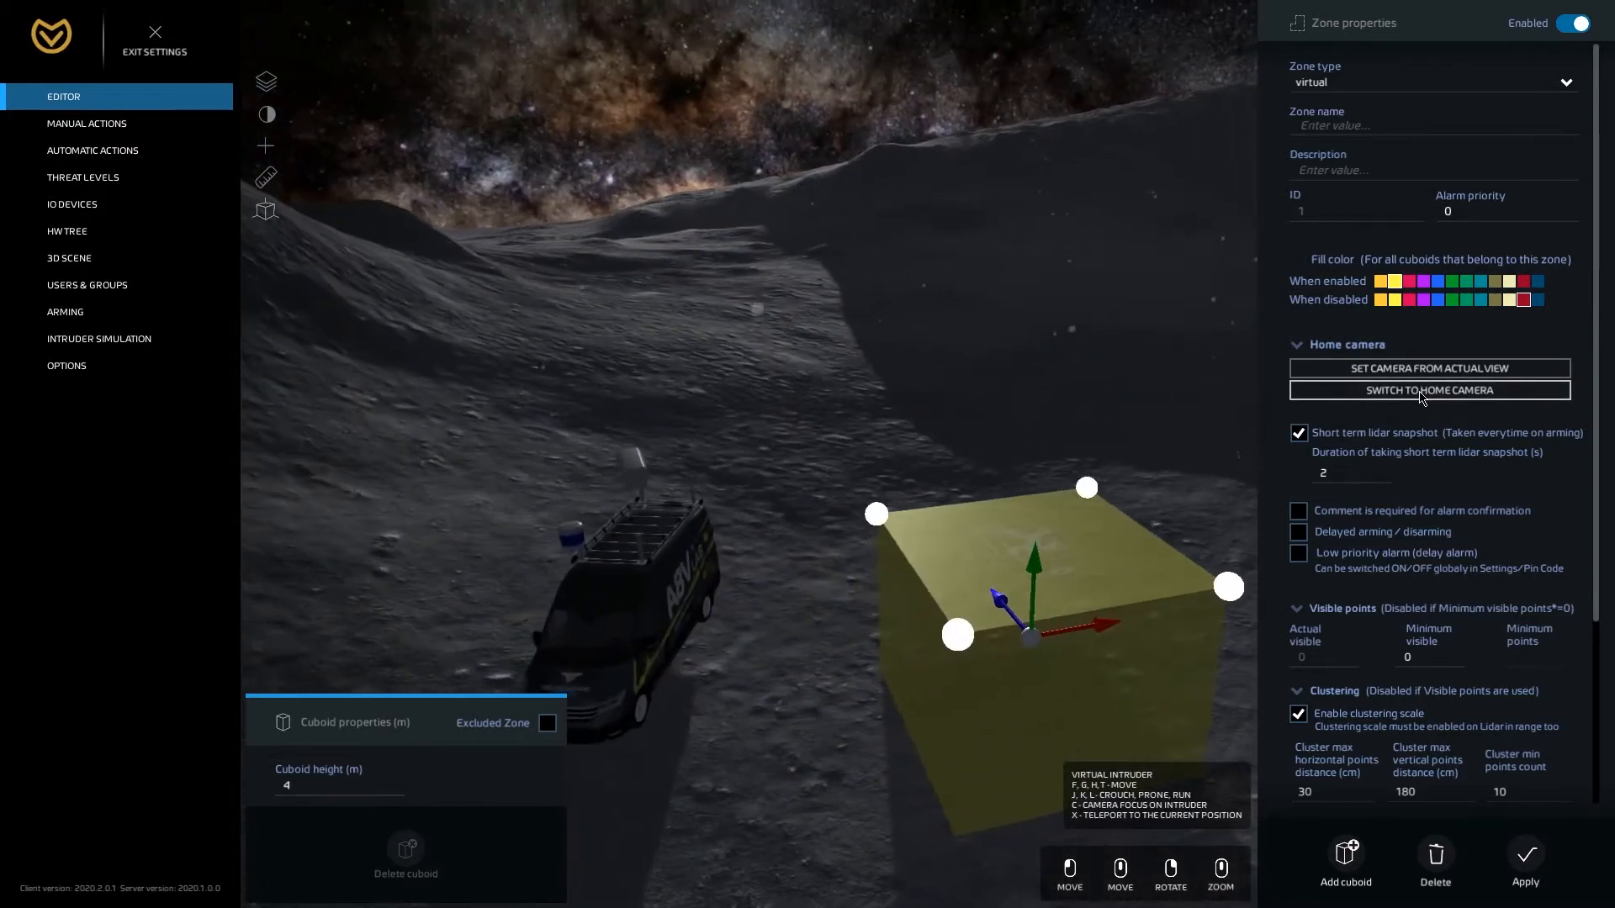
- Stretch the zone's cuboid into a long block and rotate it so one end sits beside the van
right_click_drag(1237, 425, 766, 244)
scroll(1153, 463, "down", 3)
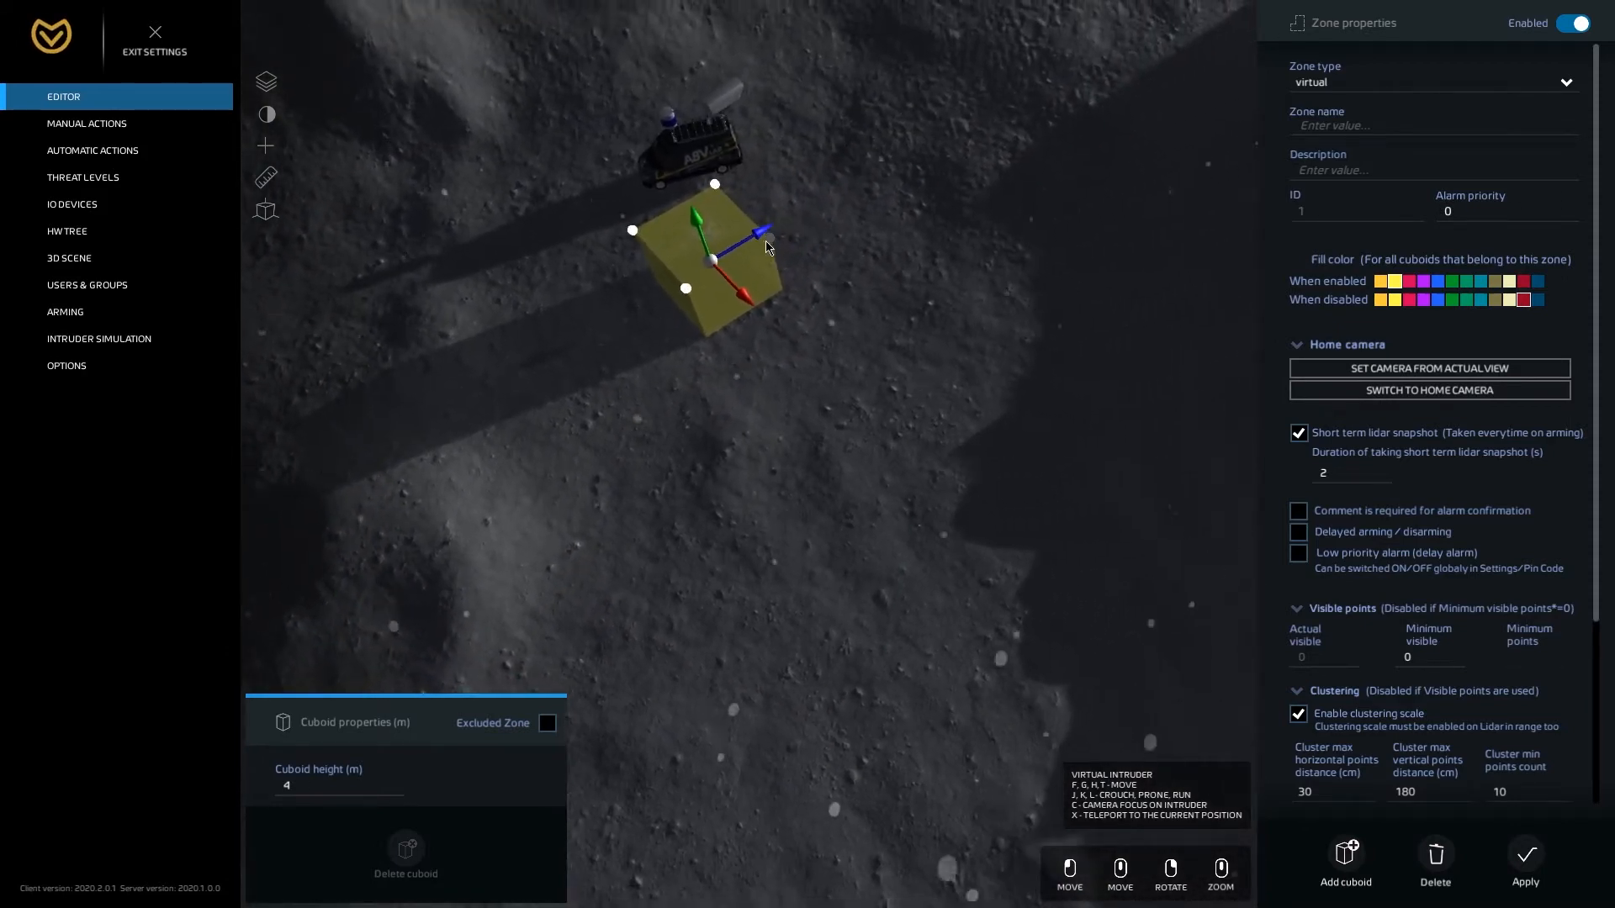
left_click_drag(772, 246, 1056, 90)
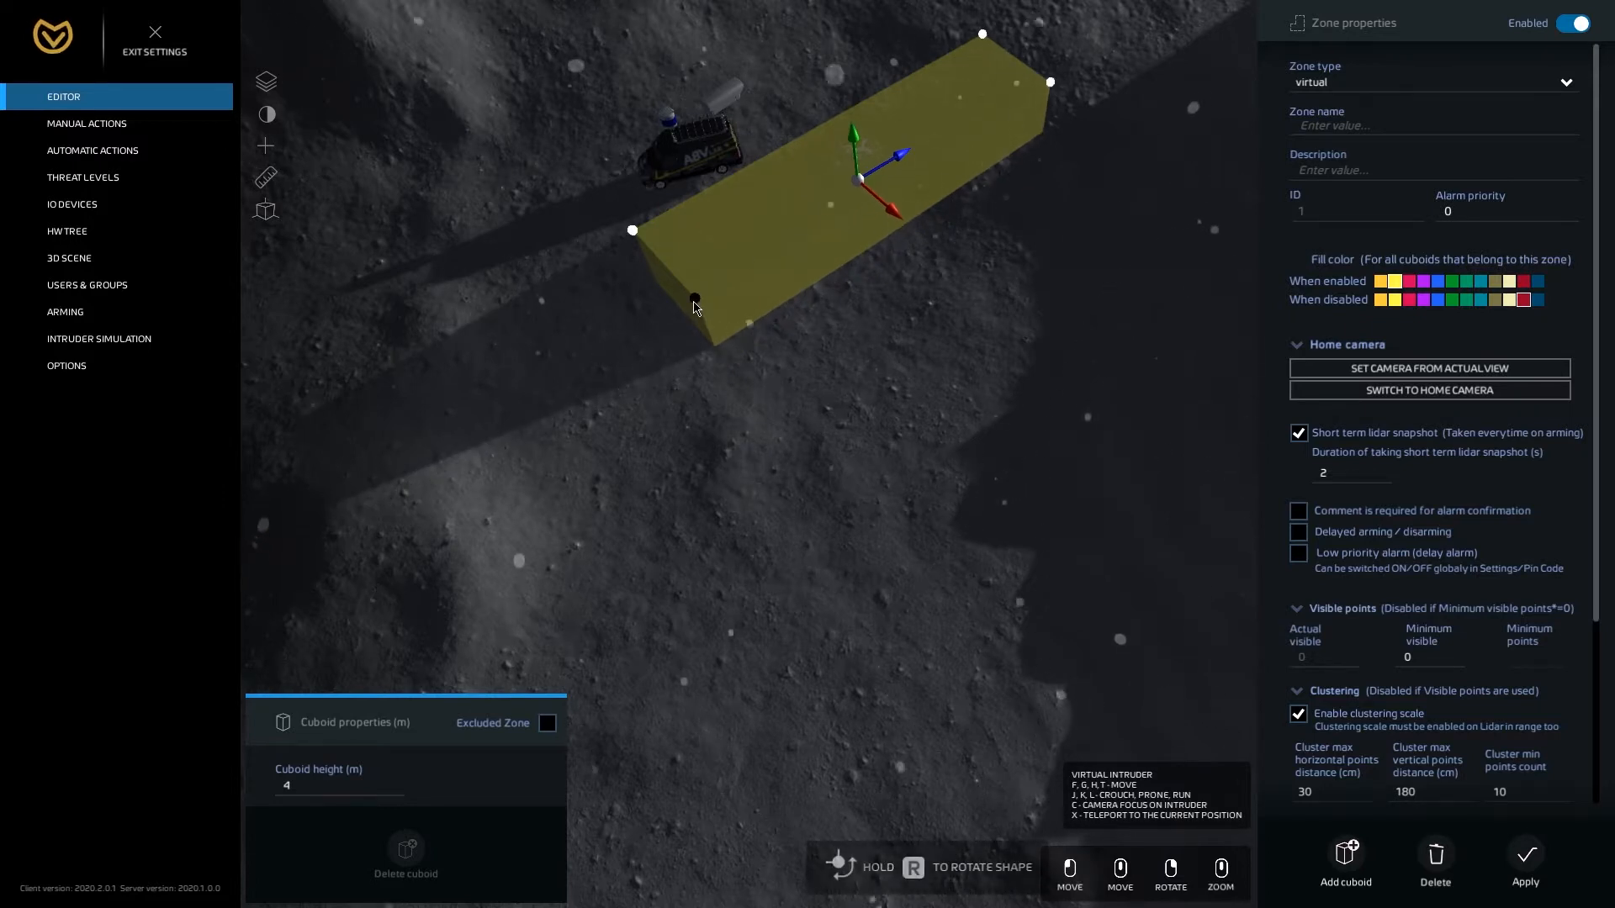
left_click_drag(695, 307, 648, 254)
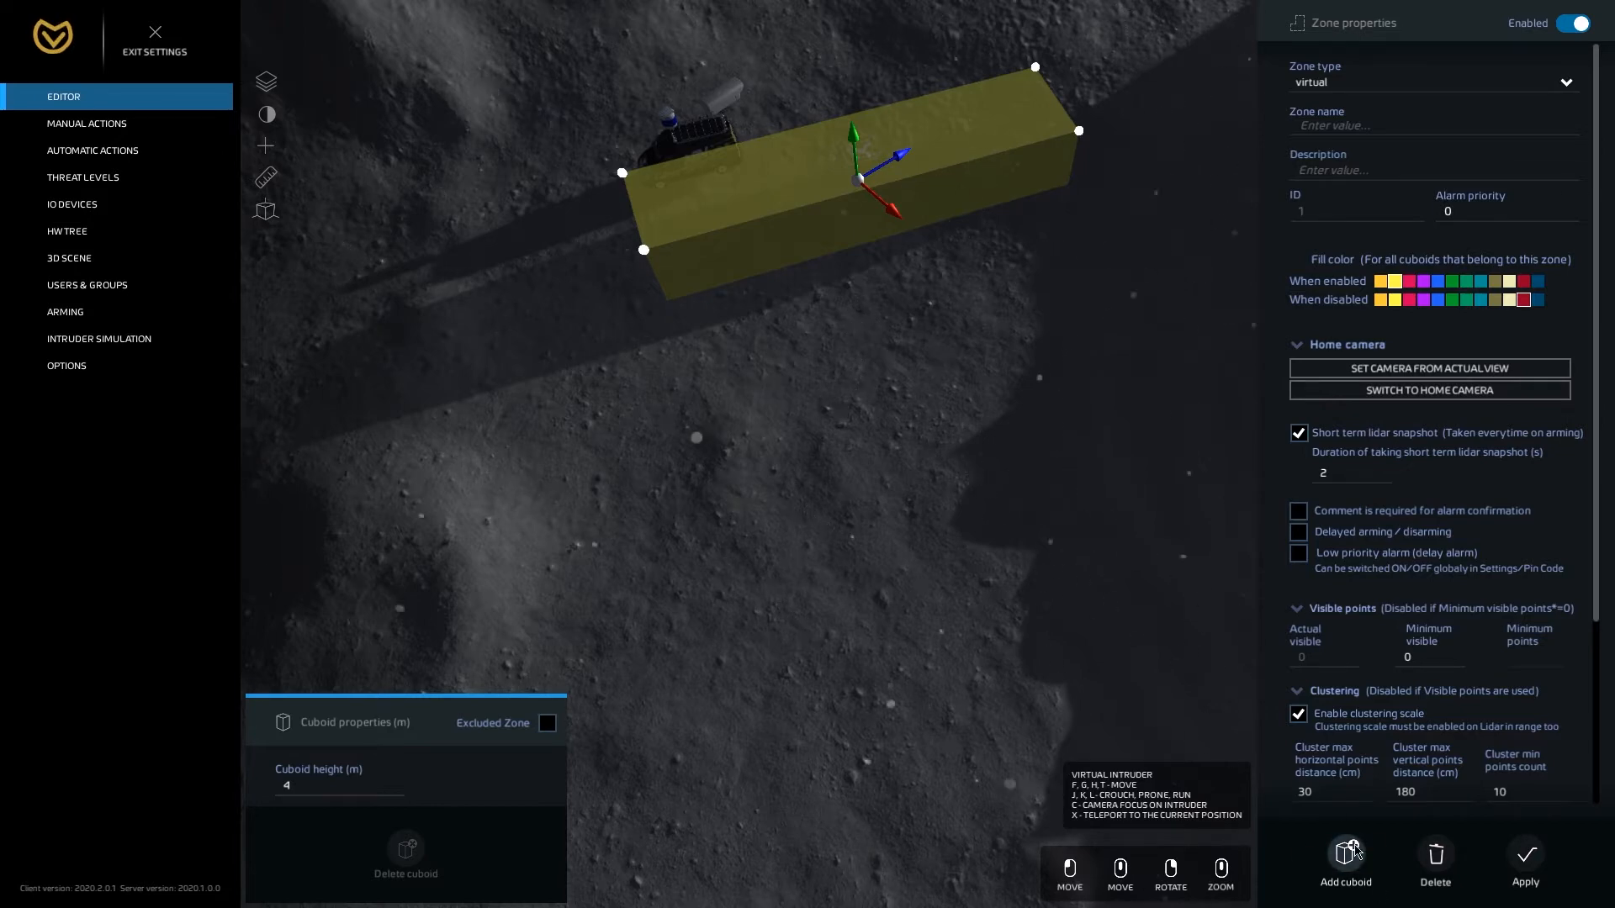
- Add a second cuboid to the zone, rotated and stretched into a long arm crossing the first cuboid's van-side end
left_click(1346, 855)
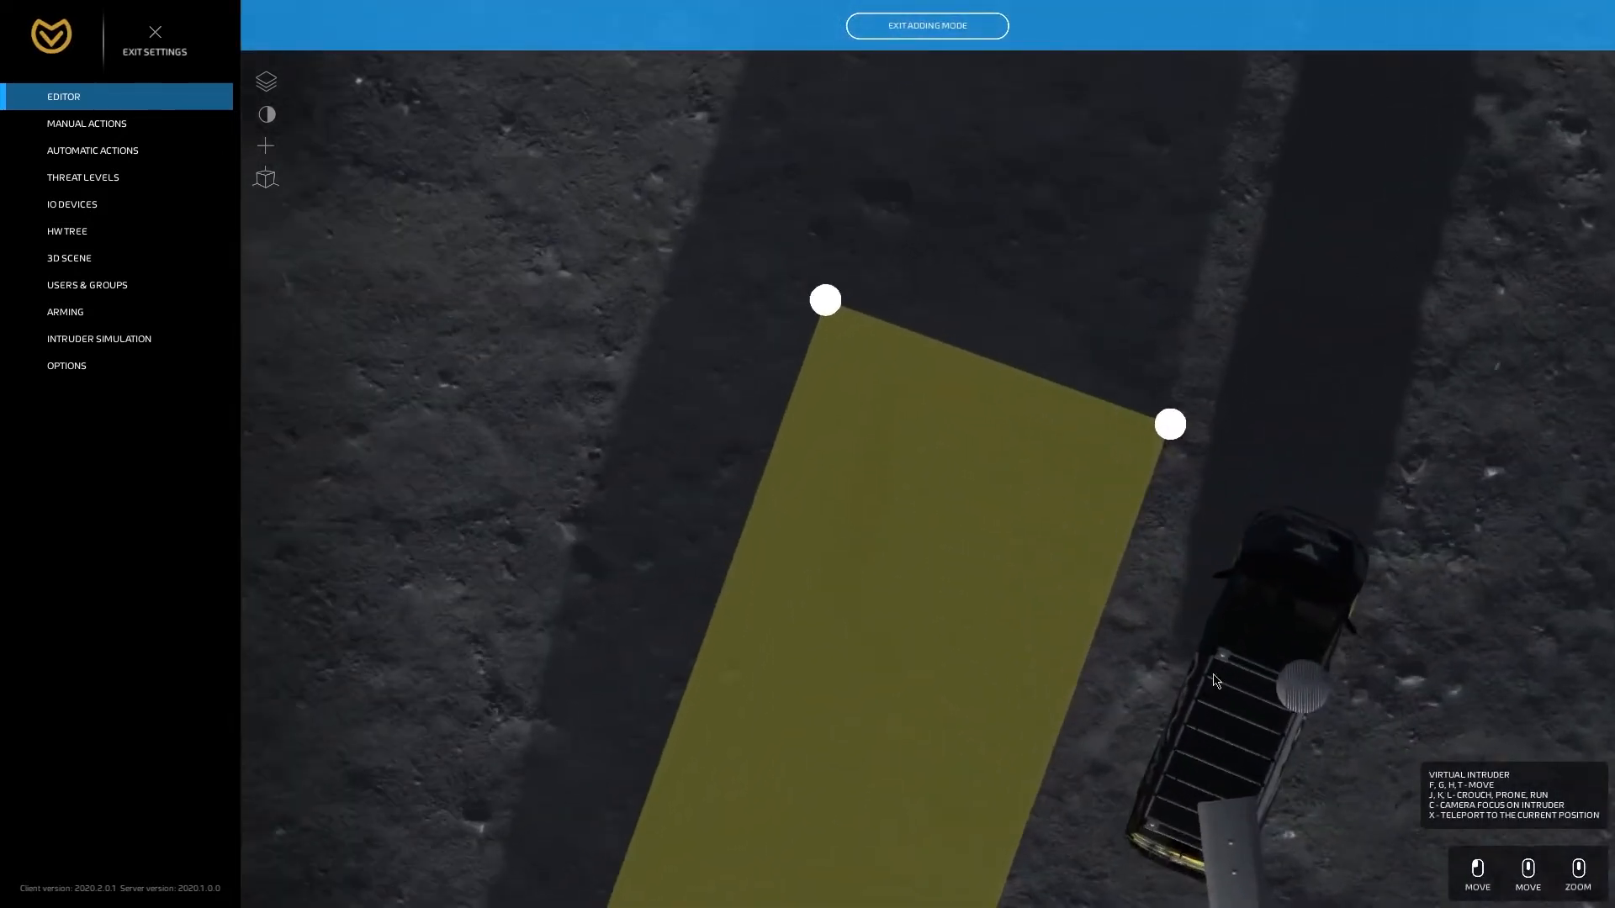
left_click(522, 418)
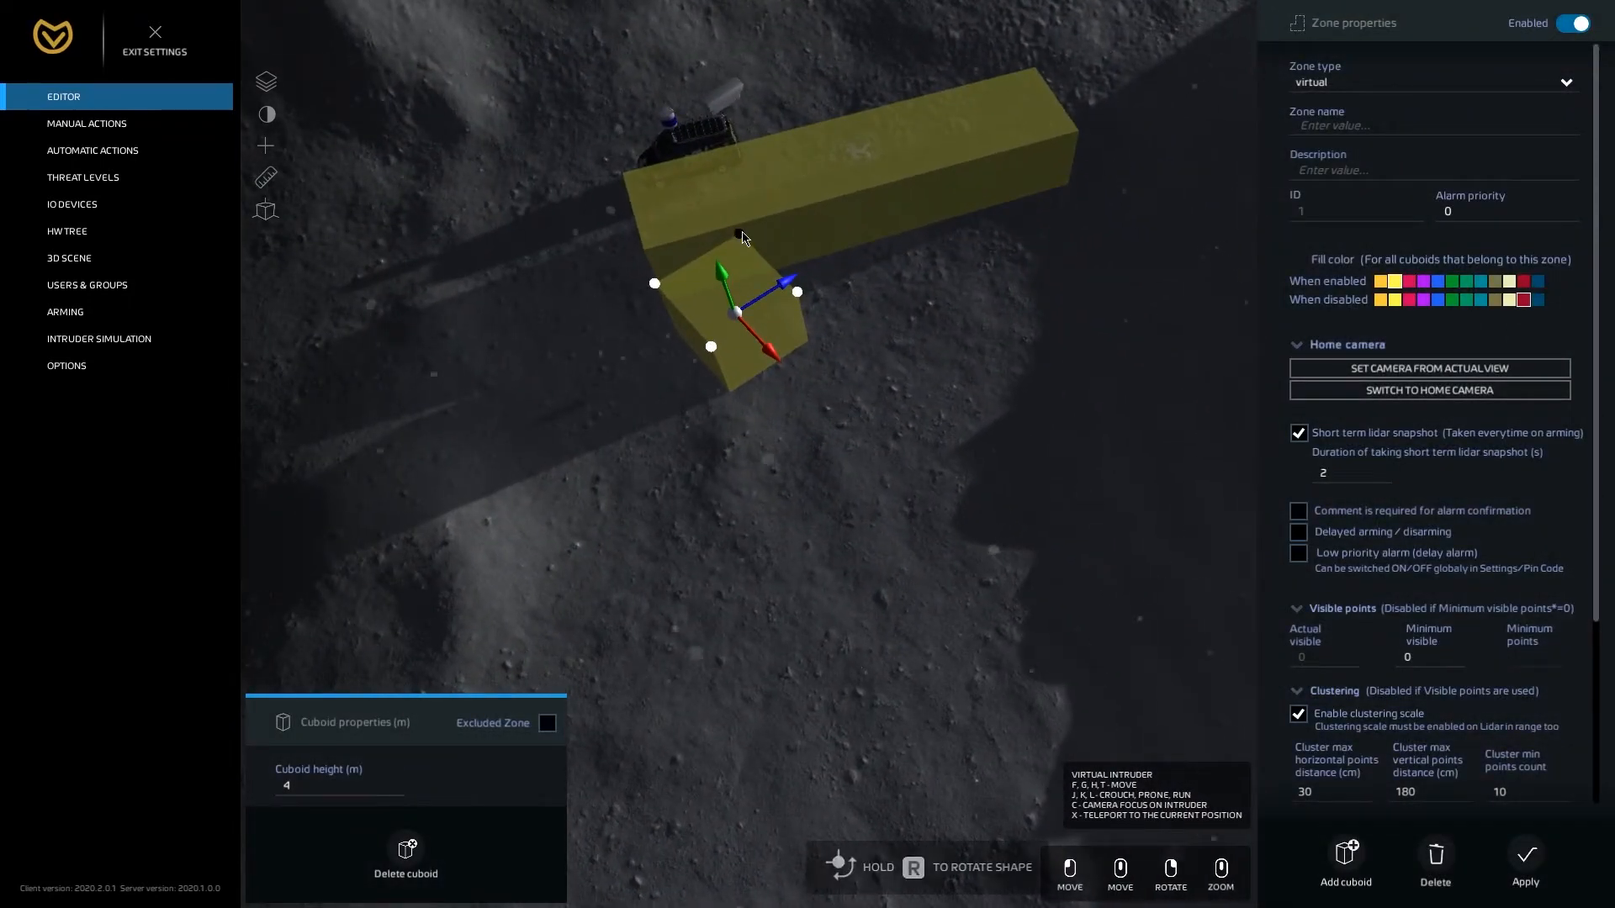
left_click_drag(744, 239, 761, 238)
left_click_drag(770, 298, 767, 300)
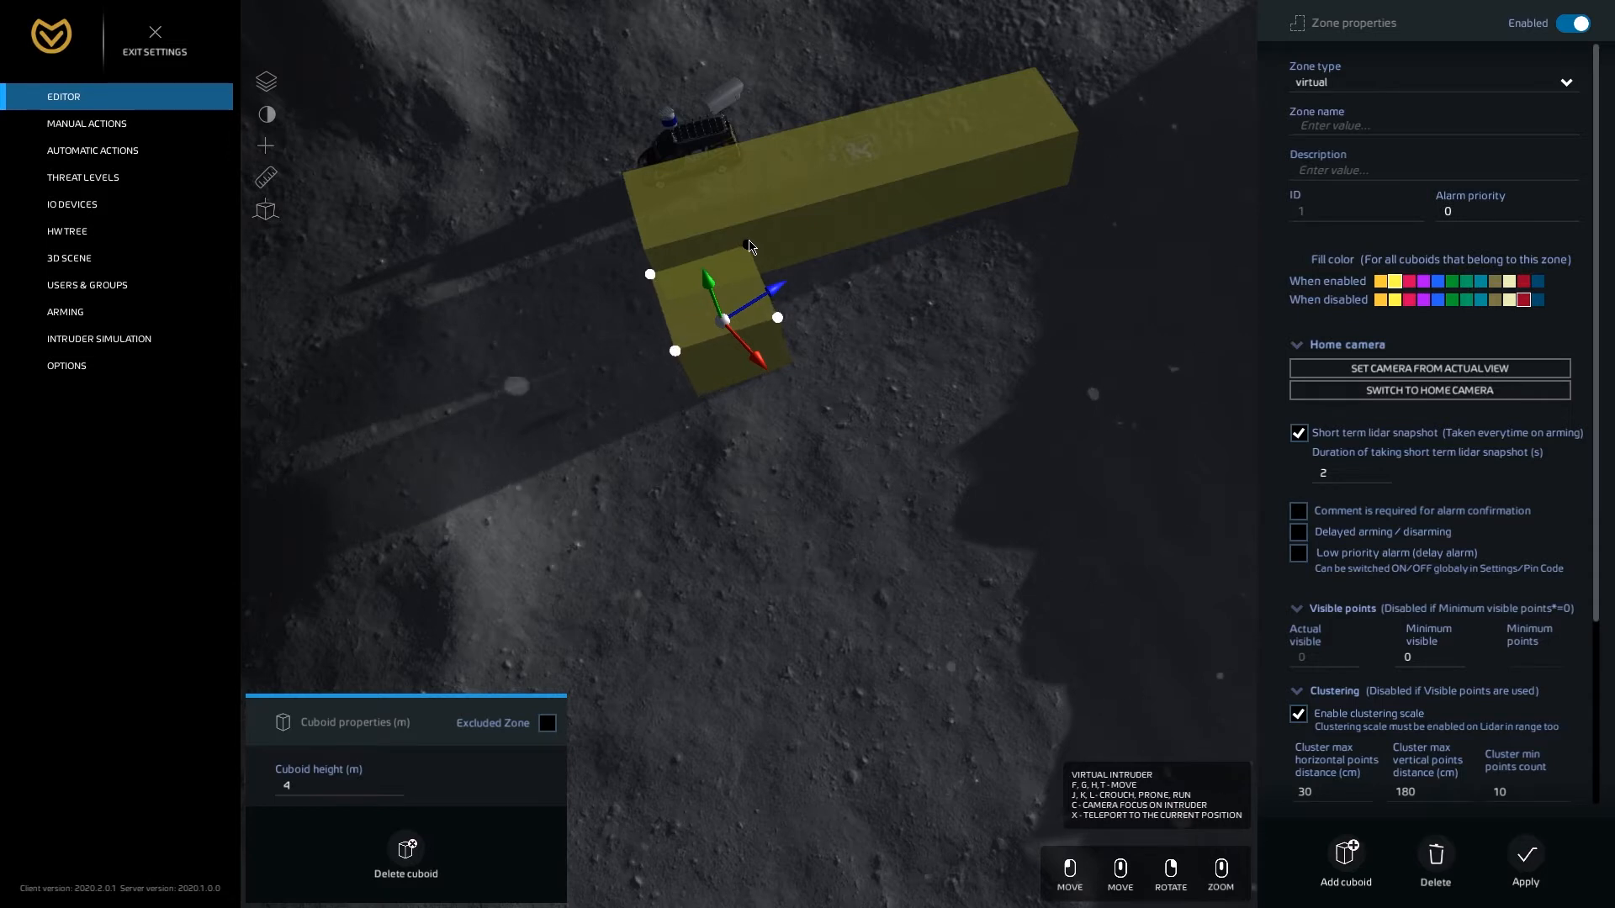
left_click_drag(749, 249, 718, 159)
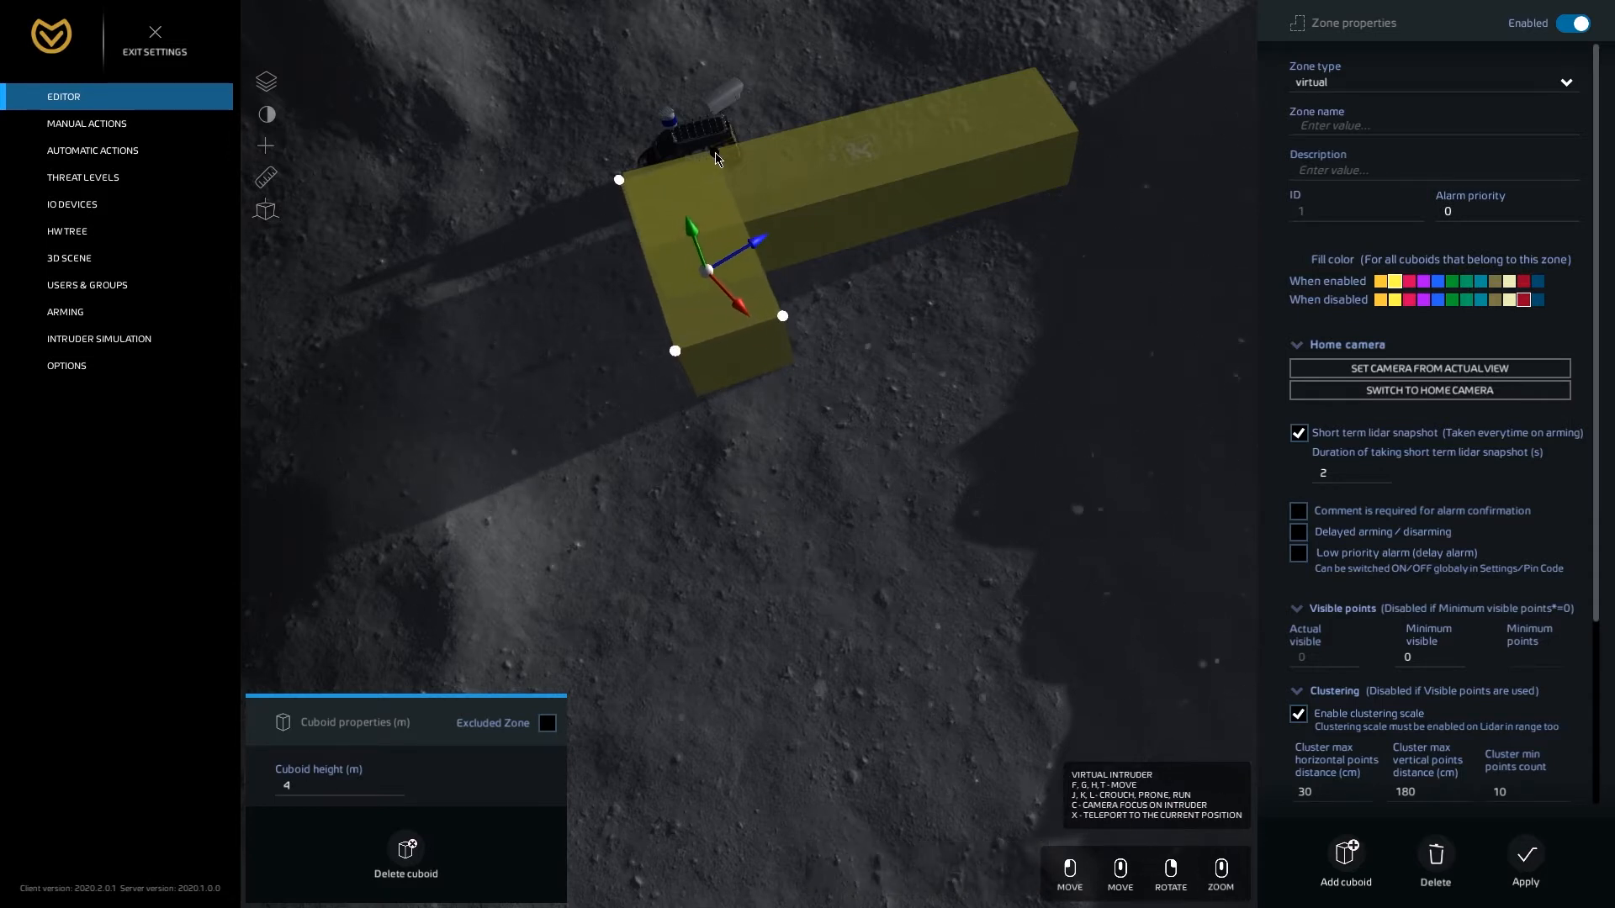
left_click_drag(783, 317, 886, 565)
left_click(965, 508)
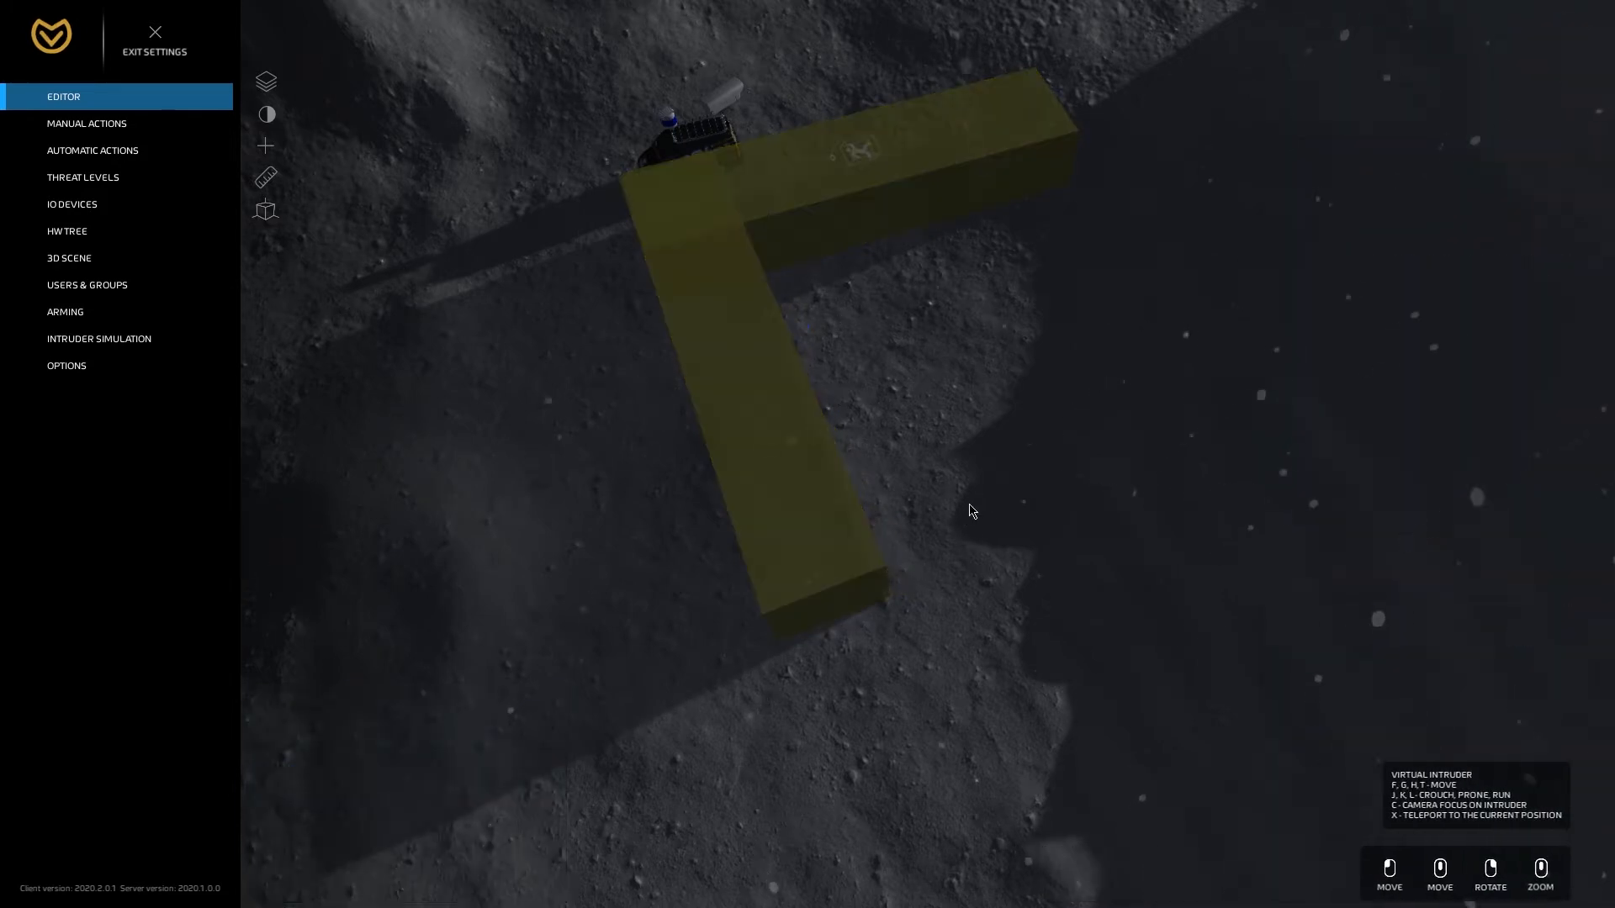
- Add a third cuboid between the two arms, stretched and rotated to reach the first cuboid's far end
left_click(811, 461)
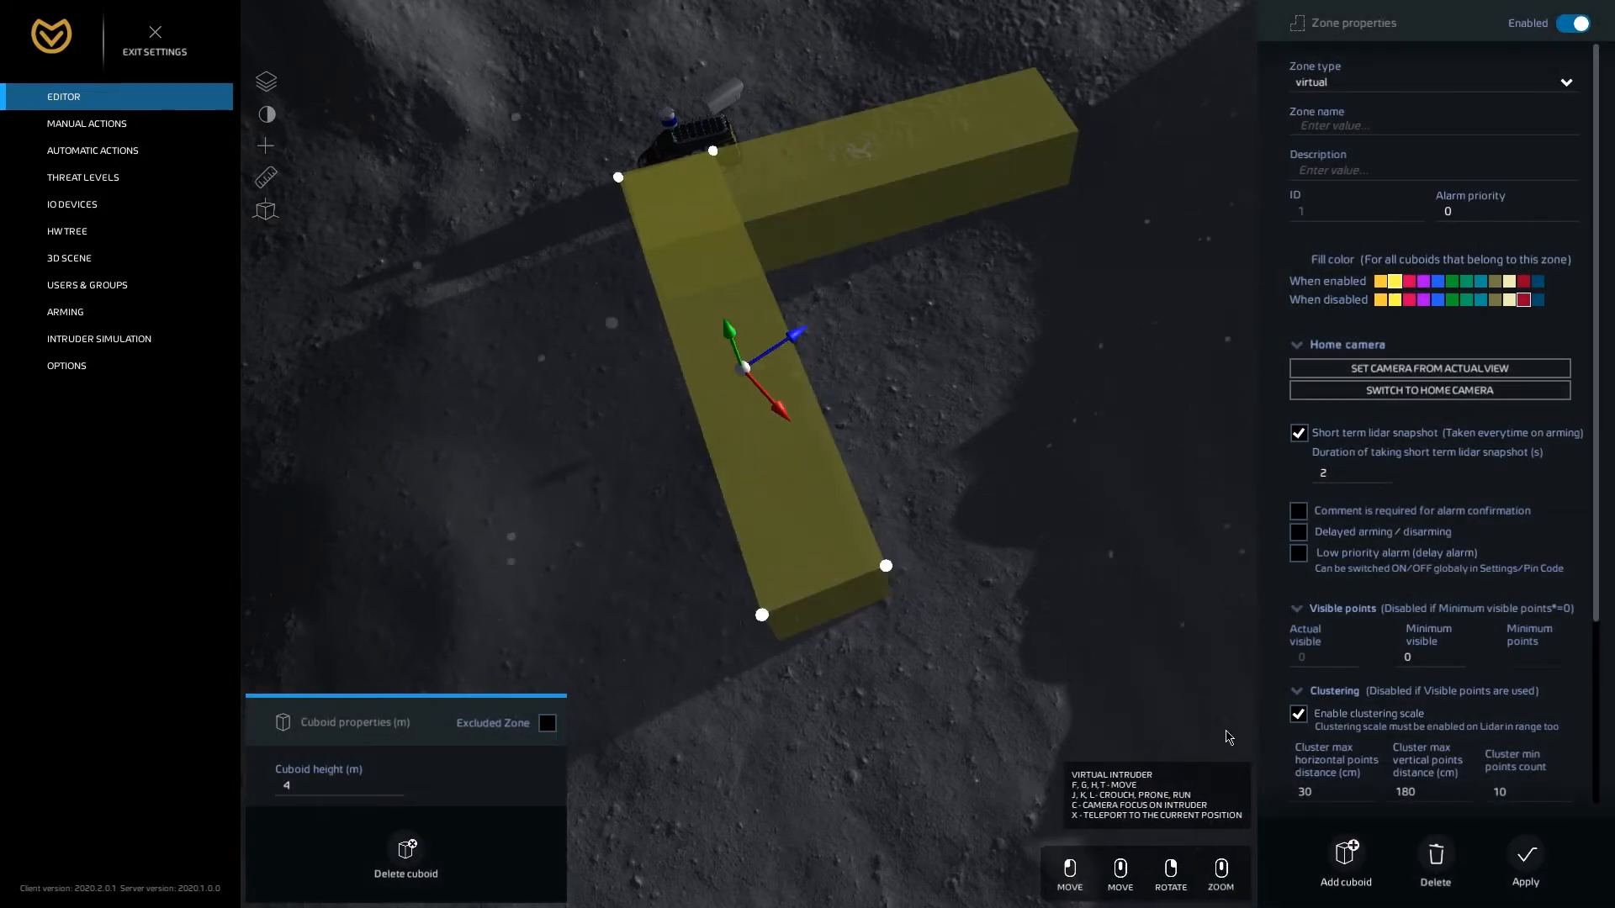
left_click(1346, 853)
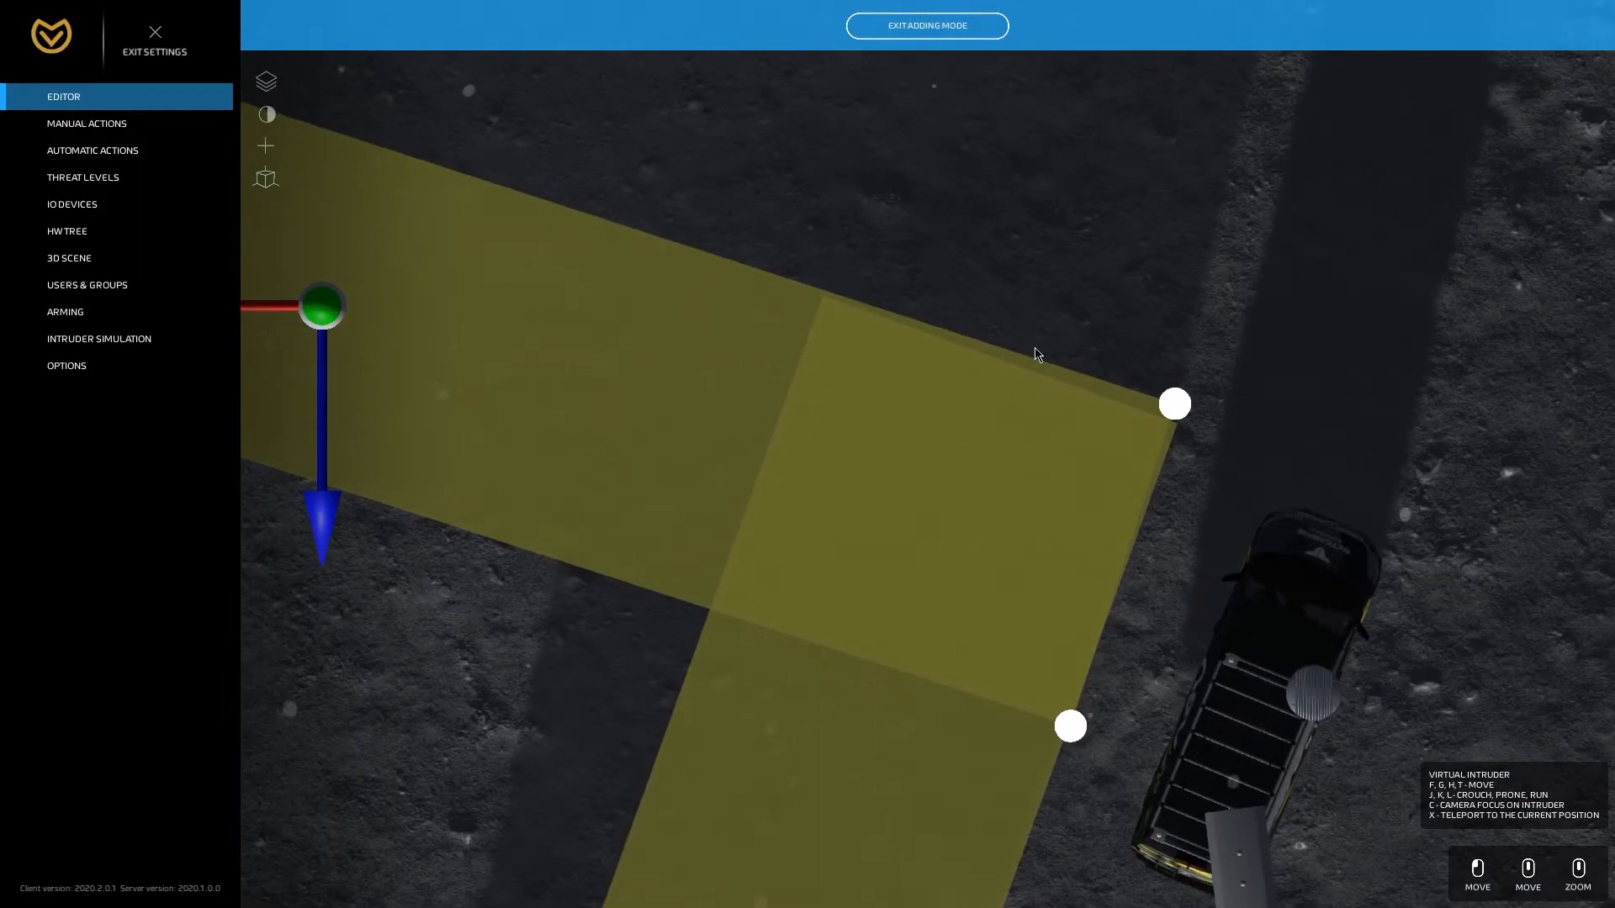
scroll(816, 578, "down", 5)
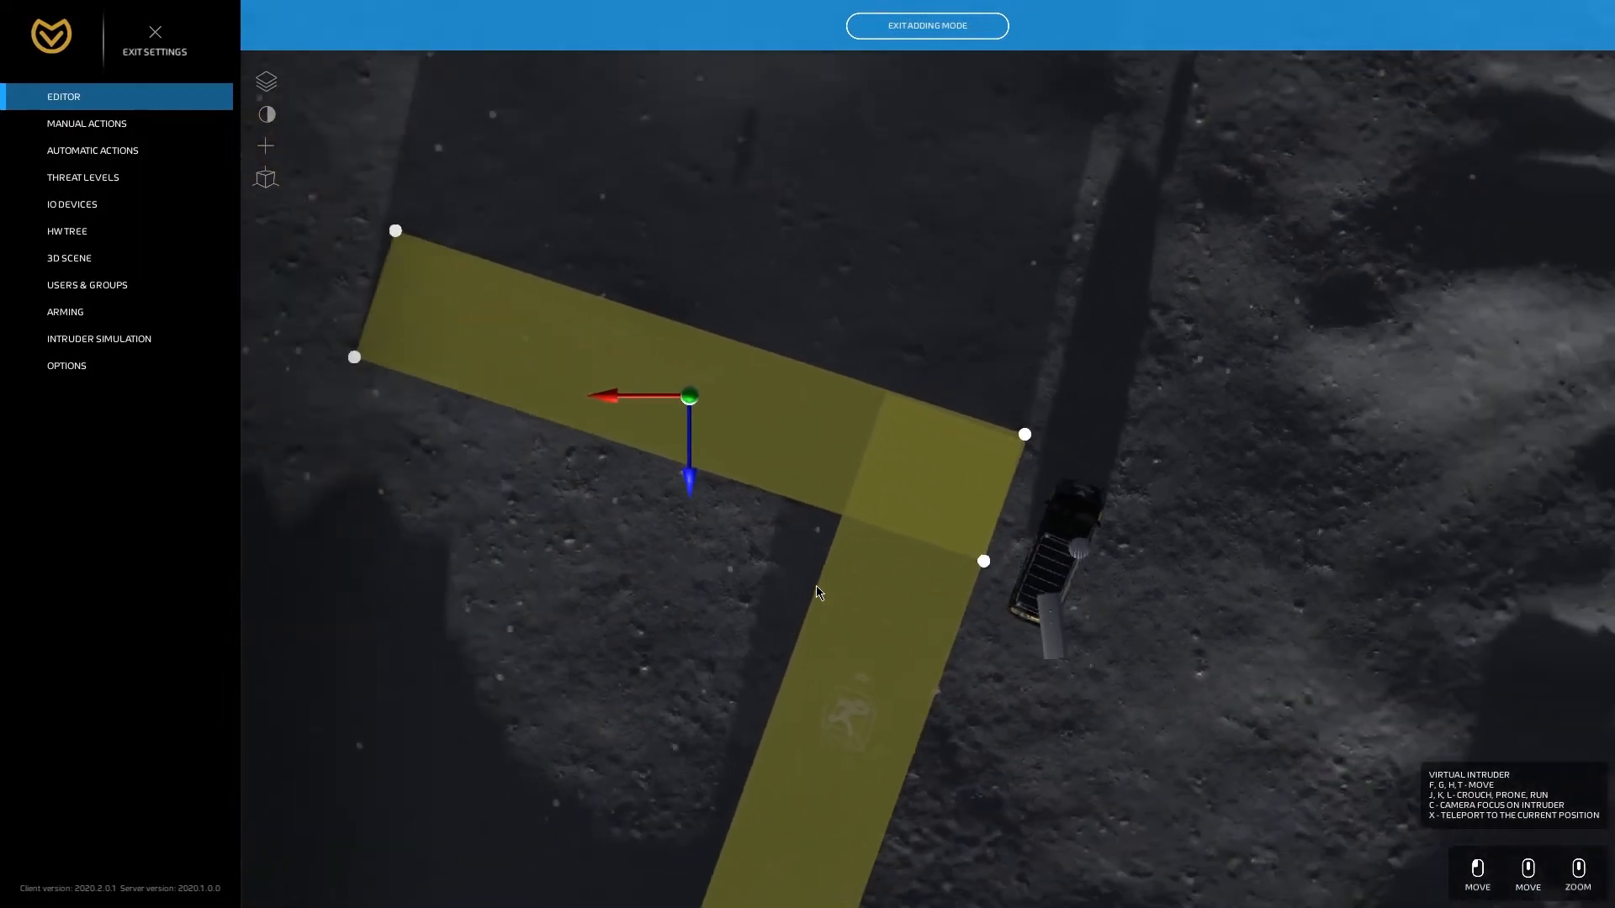
left_click(586, 497)
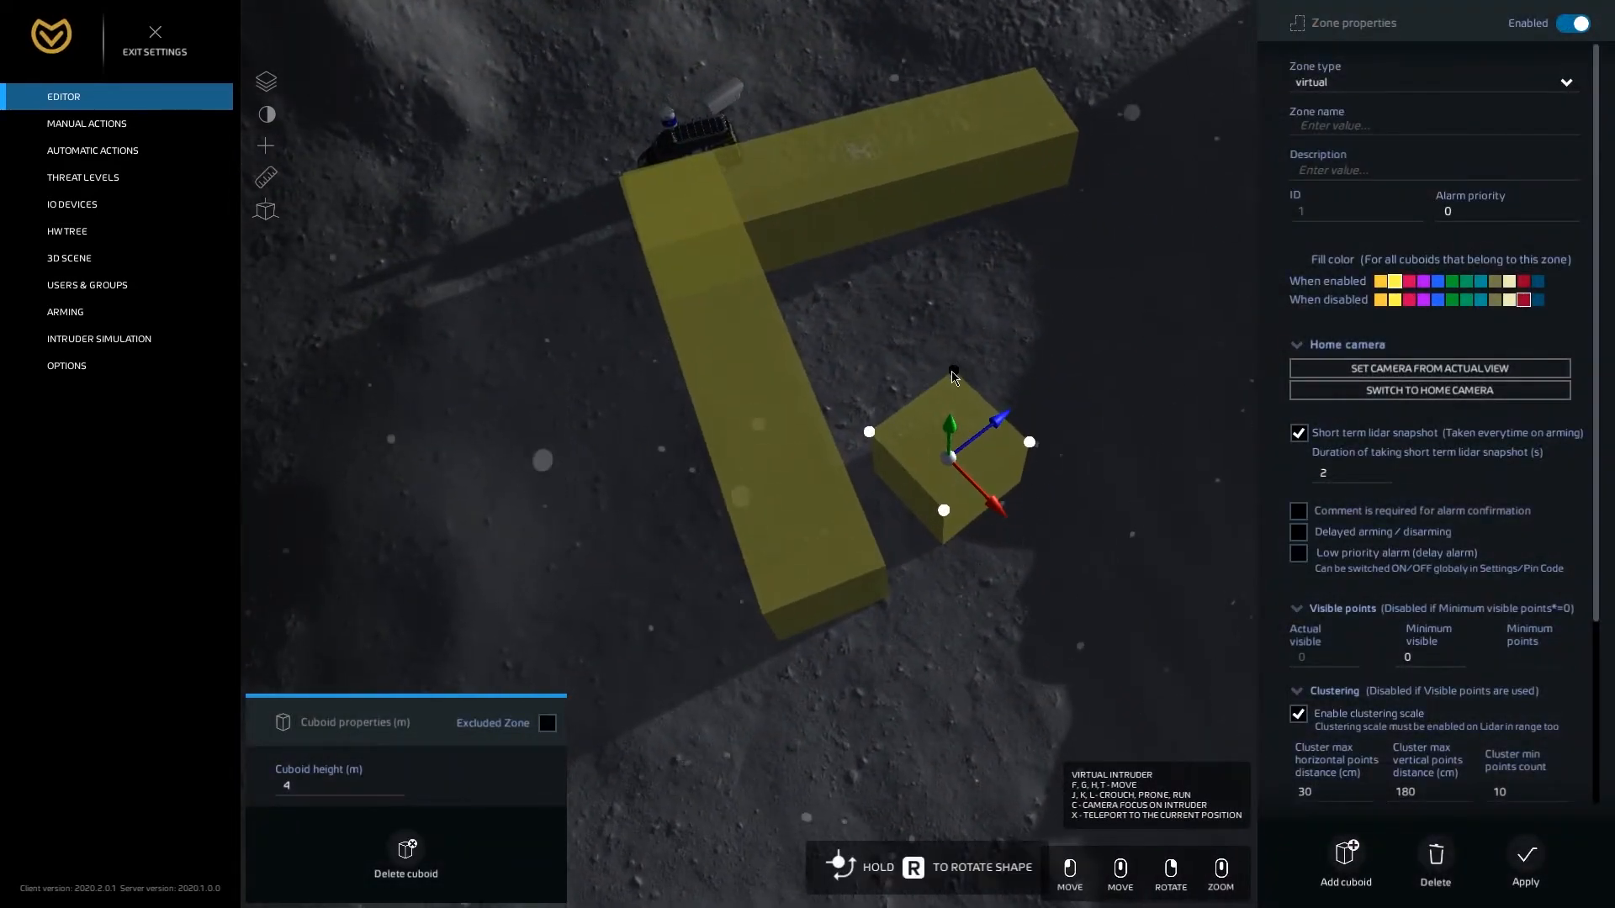
left_click_drag(949, 378, 967, 122)
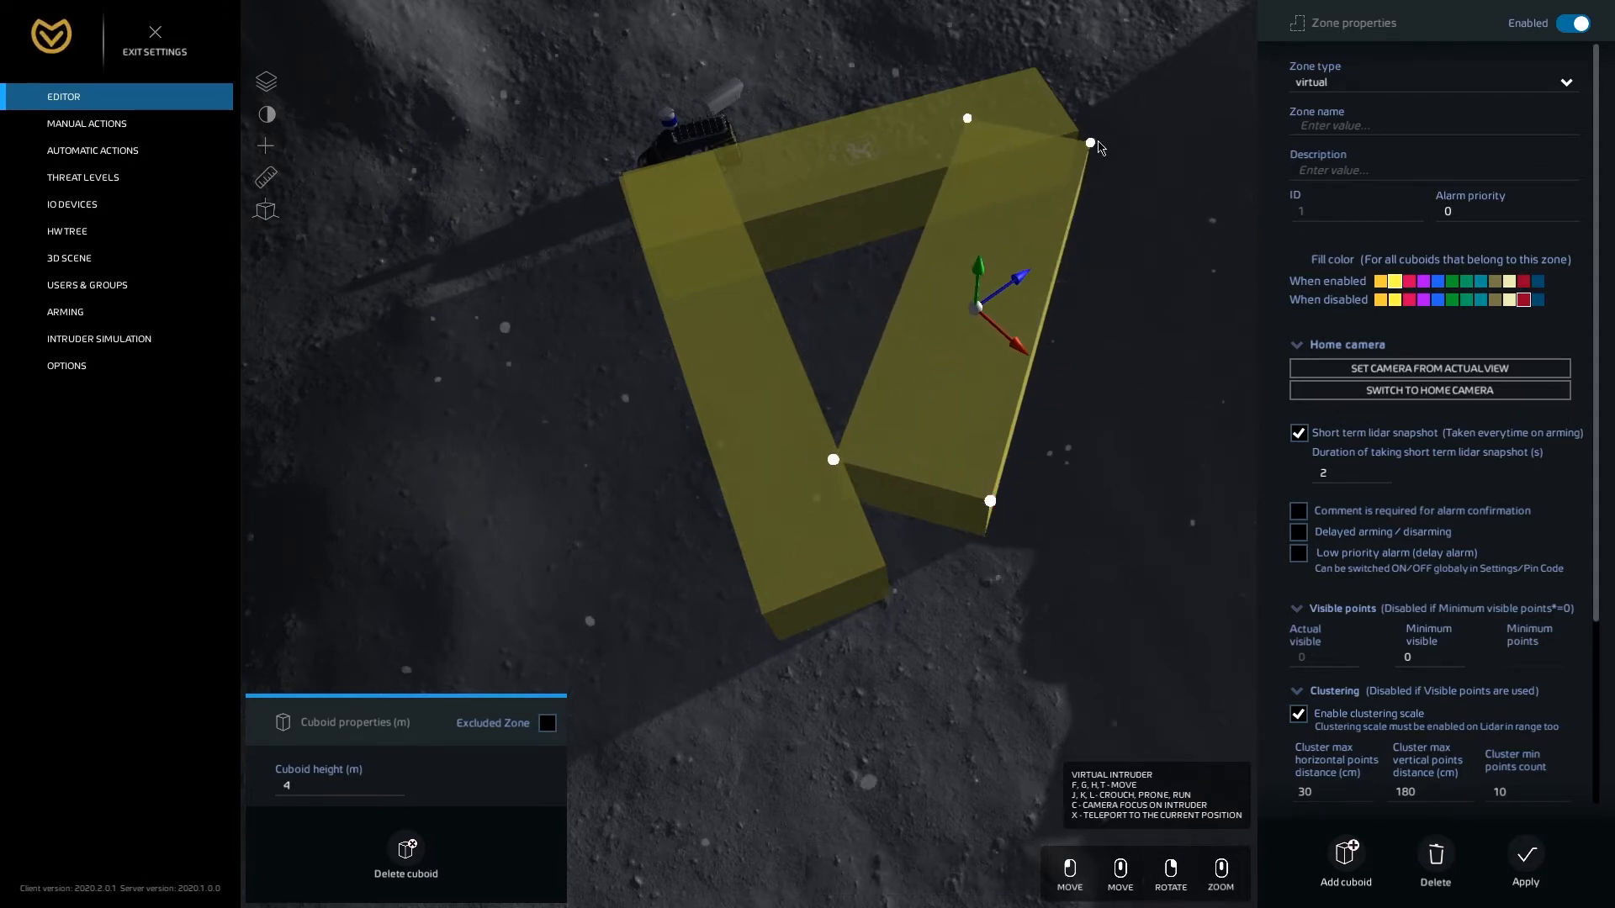
- Adjust the third cuboid's corners so it joins both arms into a closed triangle, and leave the settings
left_click_drag(1090, 146, 1074, 137)
left_click(1071, 194)
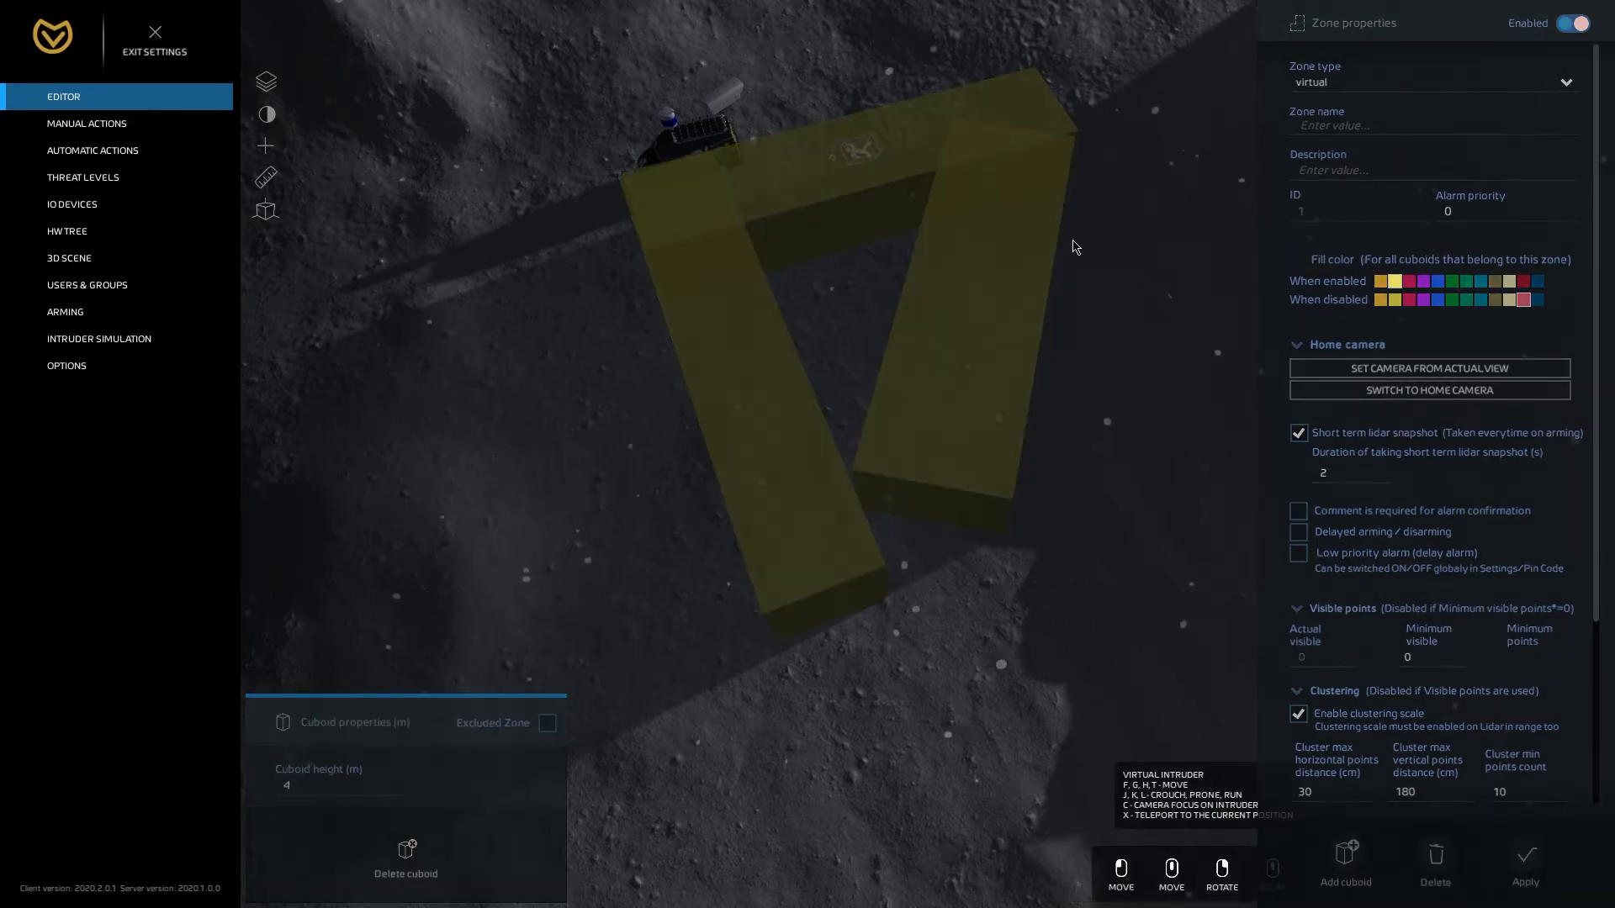
left_click(989, 455)
left_click_drag(1074, 137, 1081, 130)
left_click_drag(1019, 501, 1002, 596)
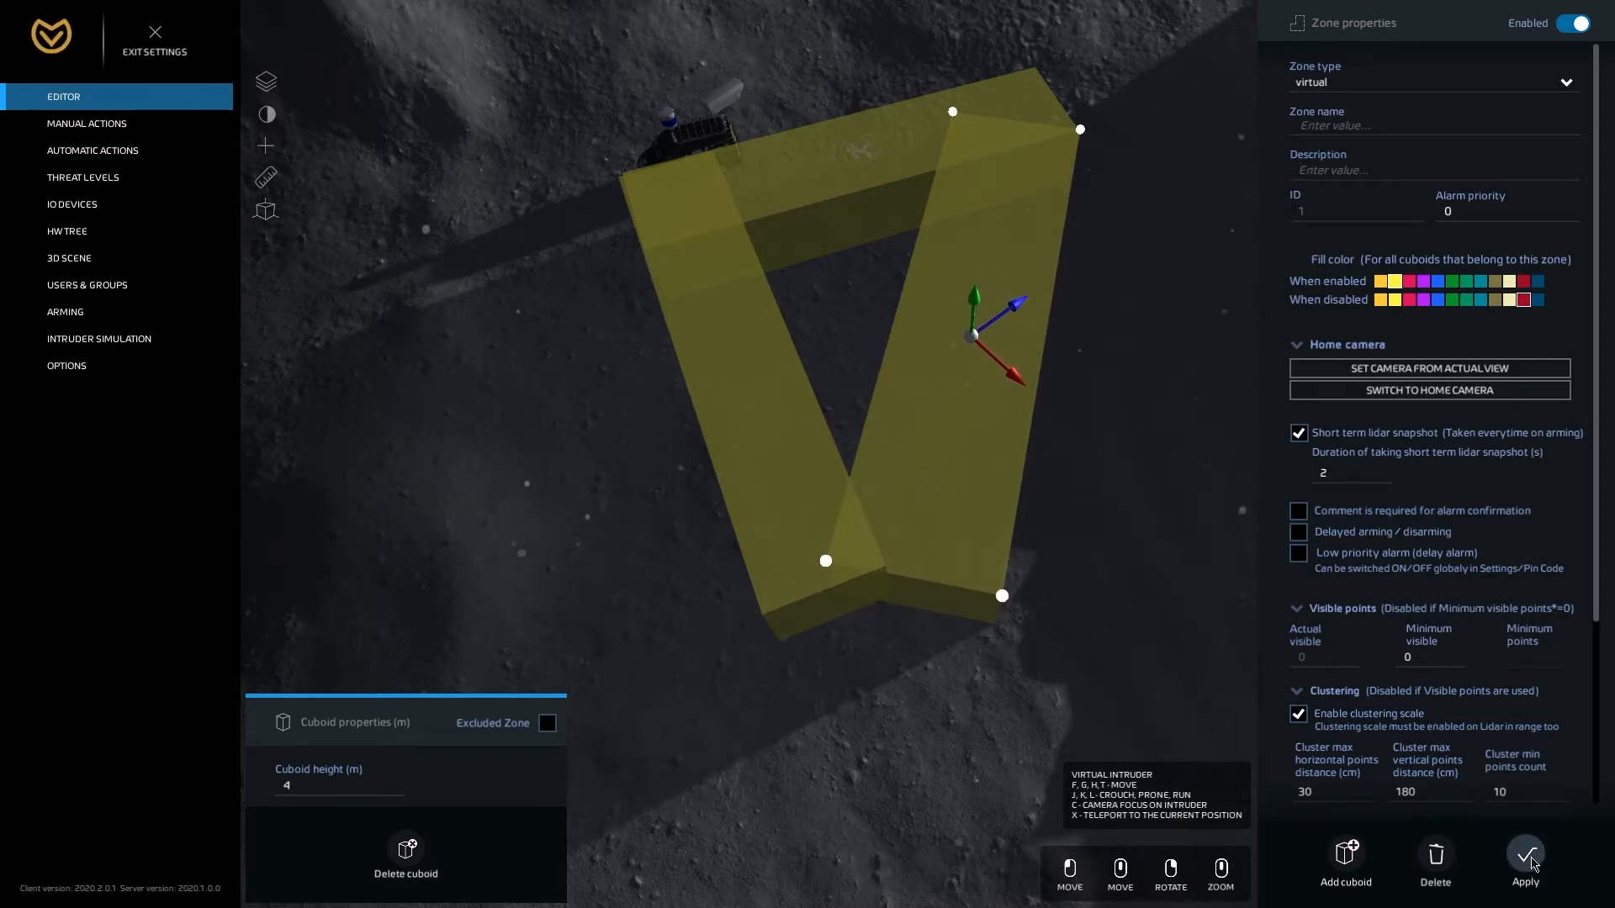
left_click(154, 40)
- Inspect the finished triangular zone from all sides in the 3D scene
scroll(827, 399, "down", 6)
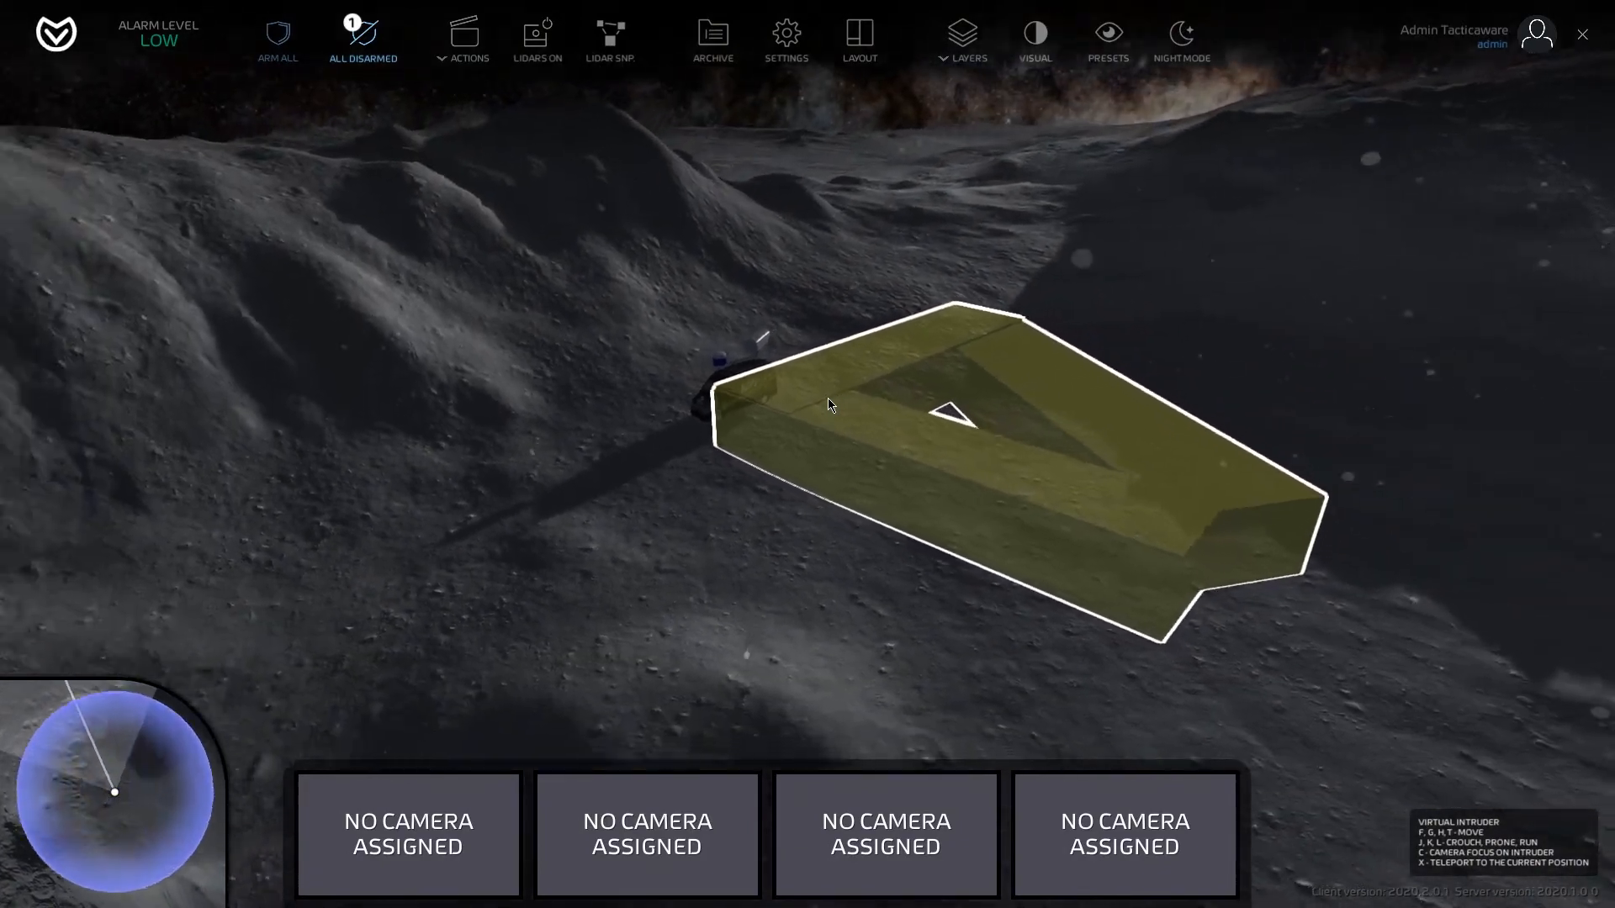
key("q")
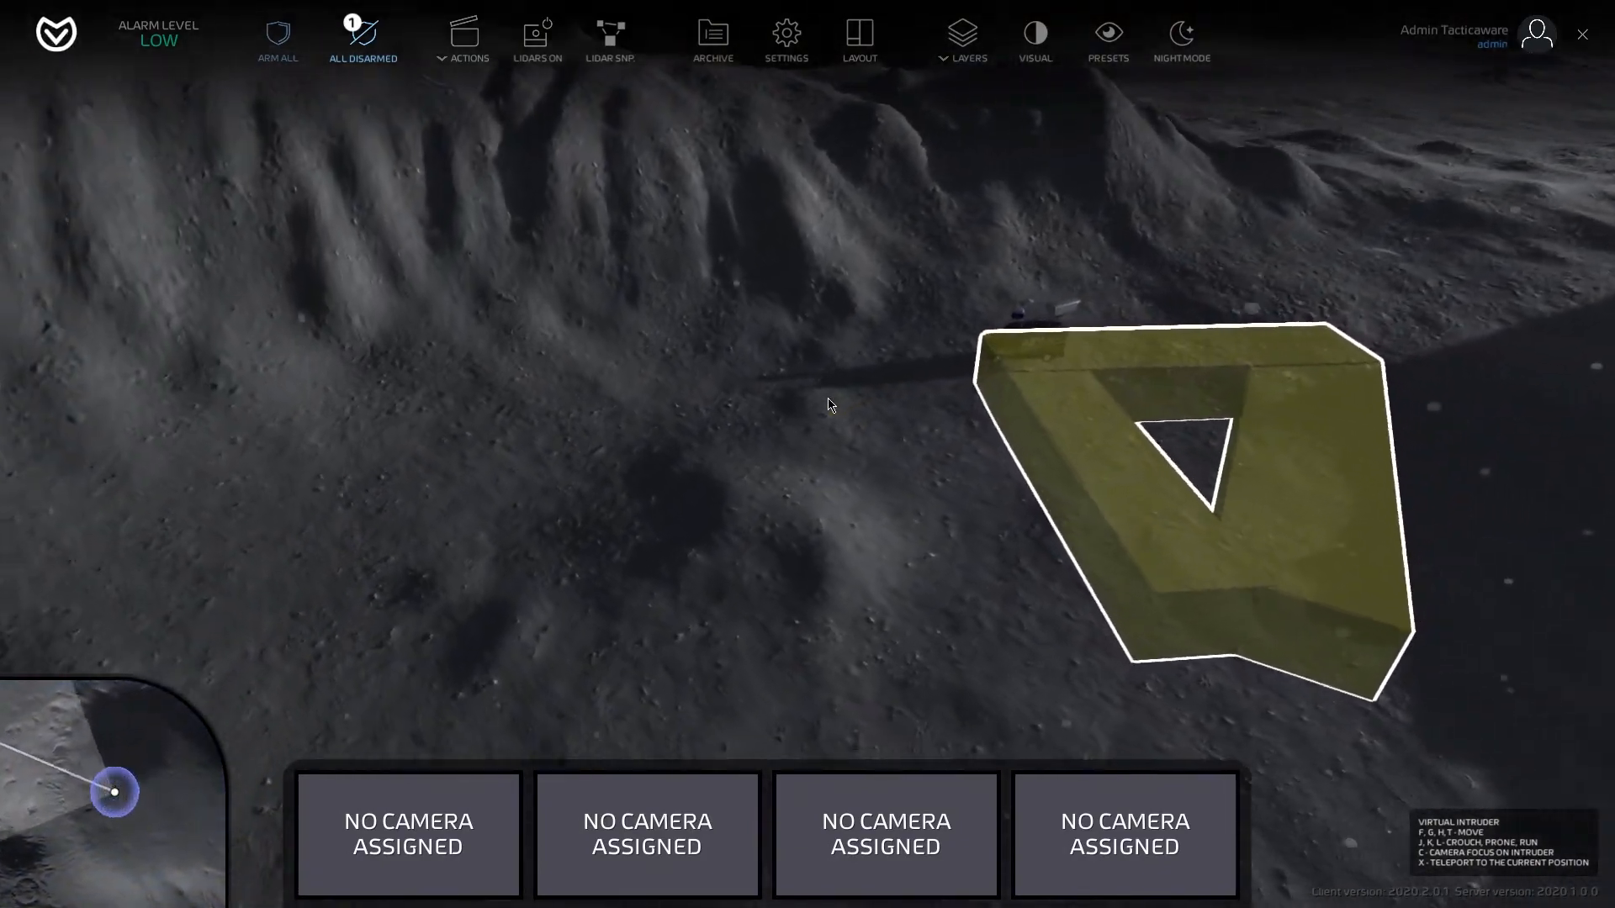
key("e")
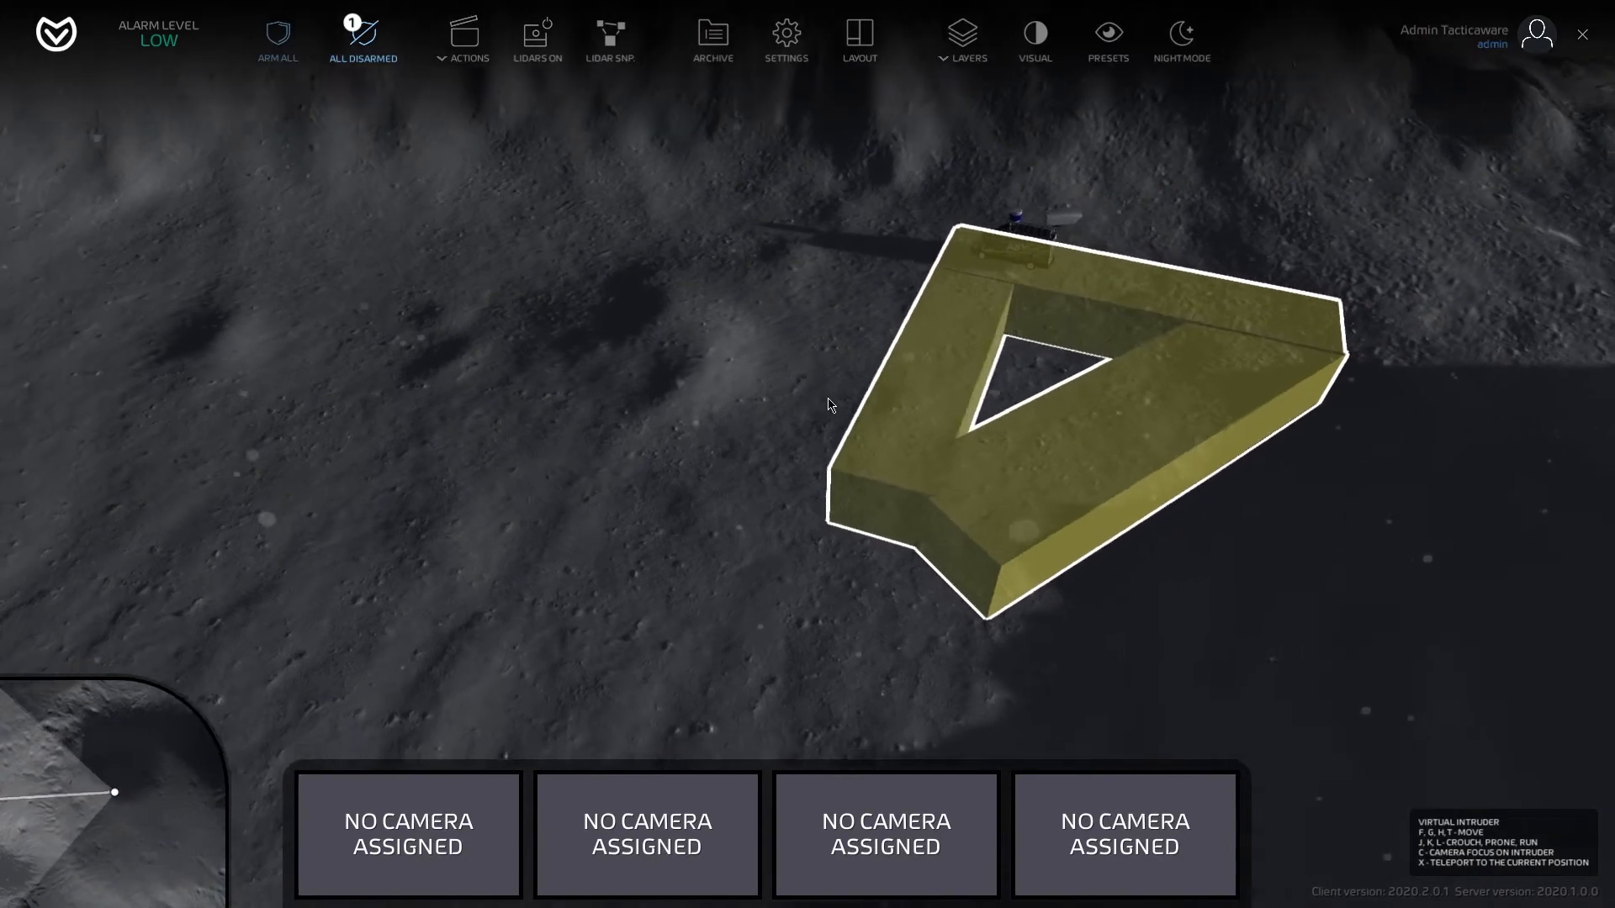
key("e")
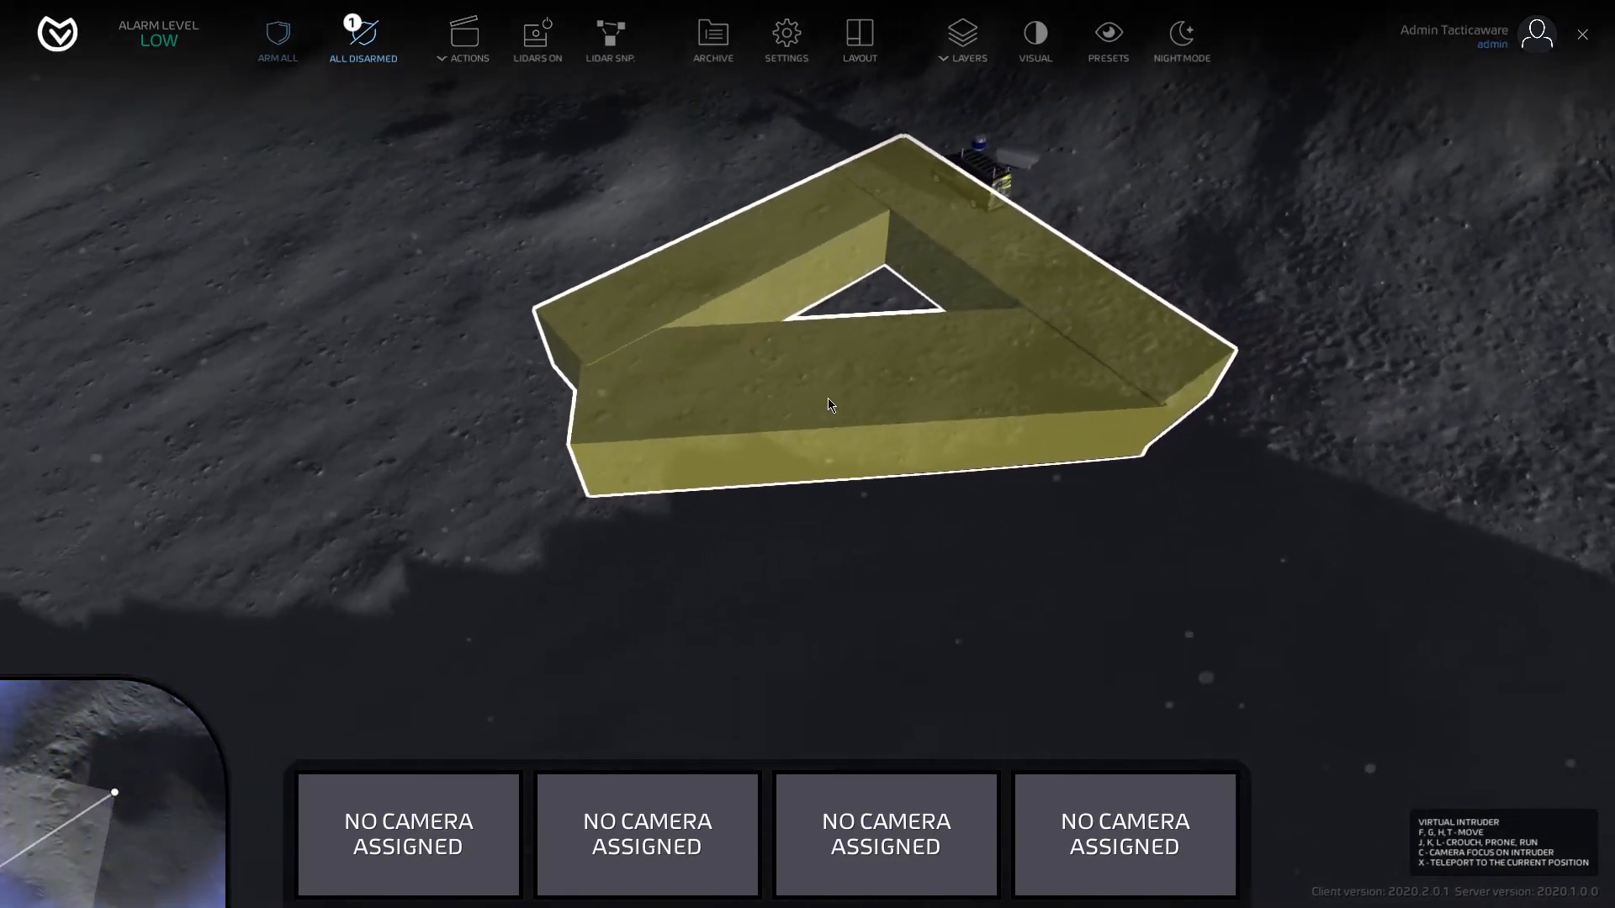
key("e")
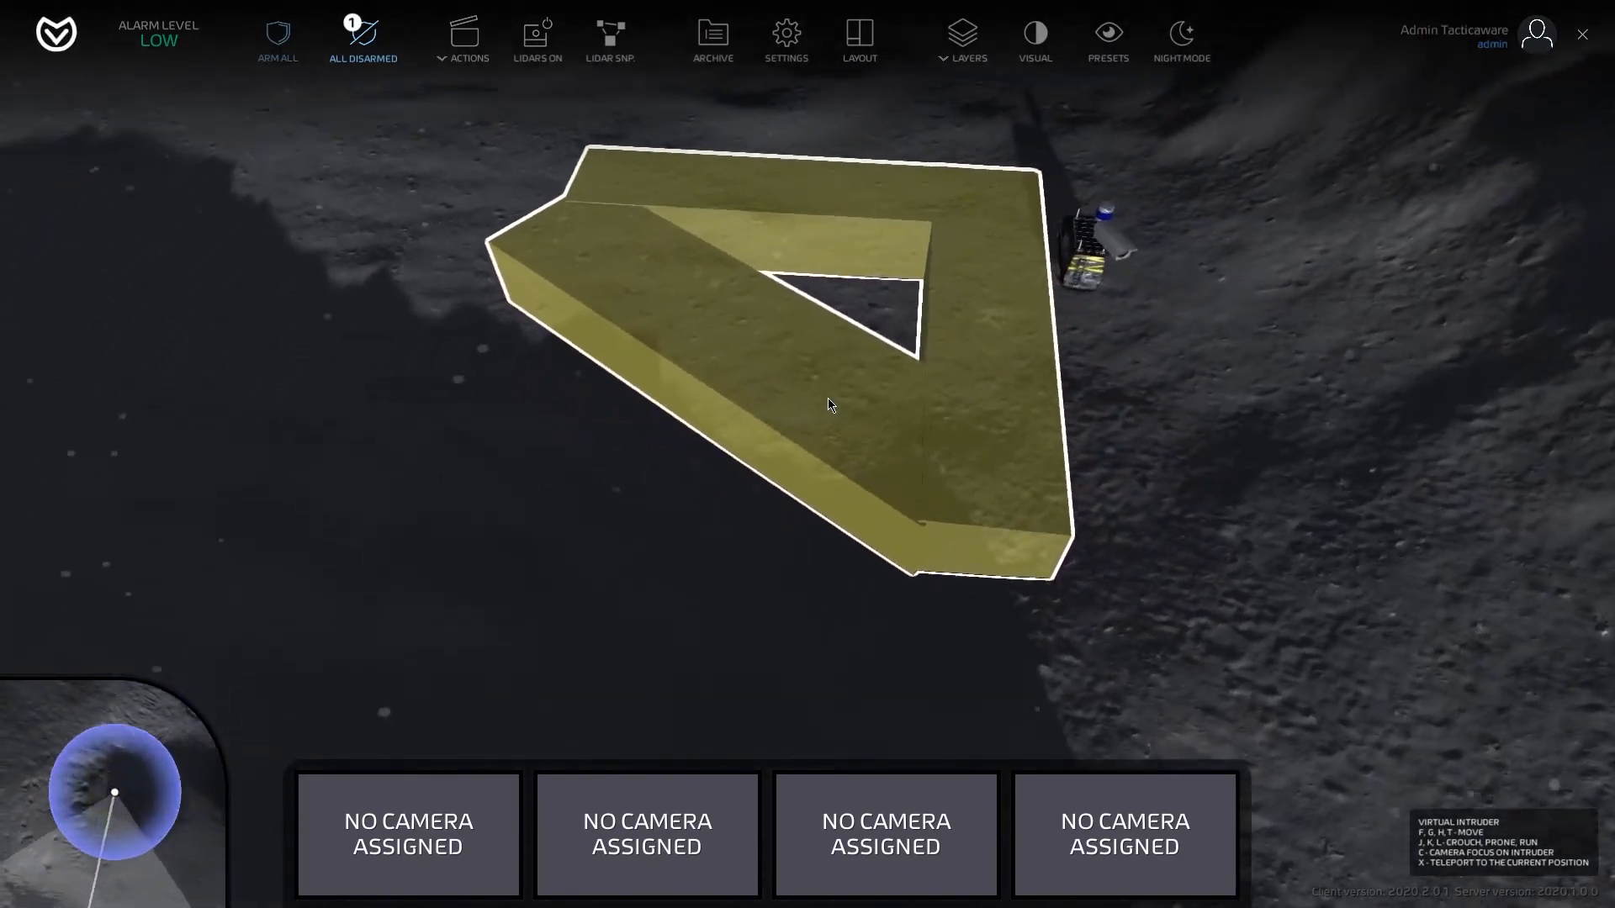
key("e")
- Teleport the virtual intruder to the ground along the outer edge of the zone
right_click_drag(827, 397, 1339, 874)
key("w")
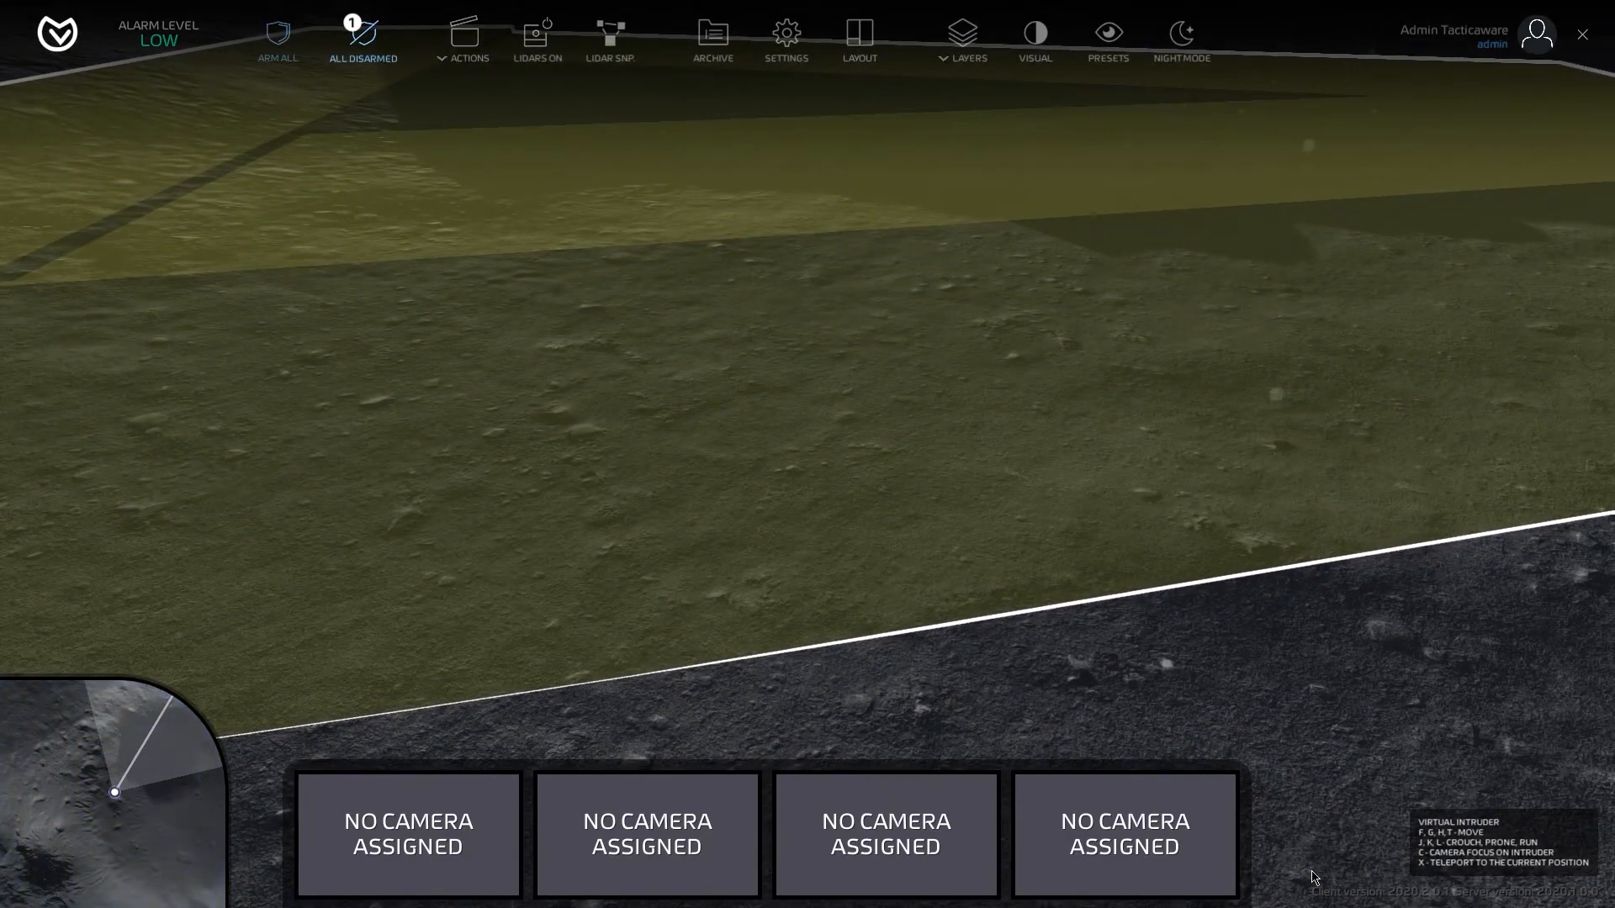
key("s")
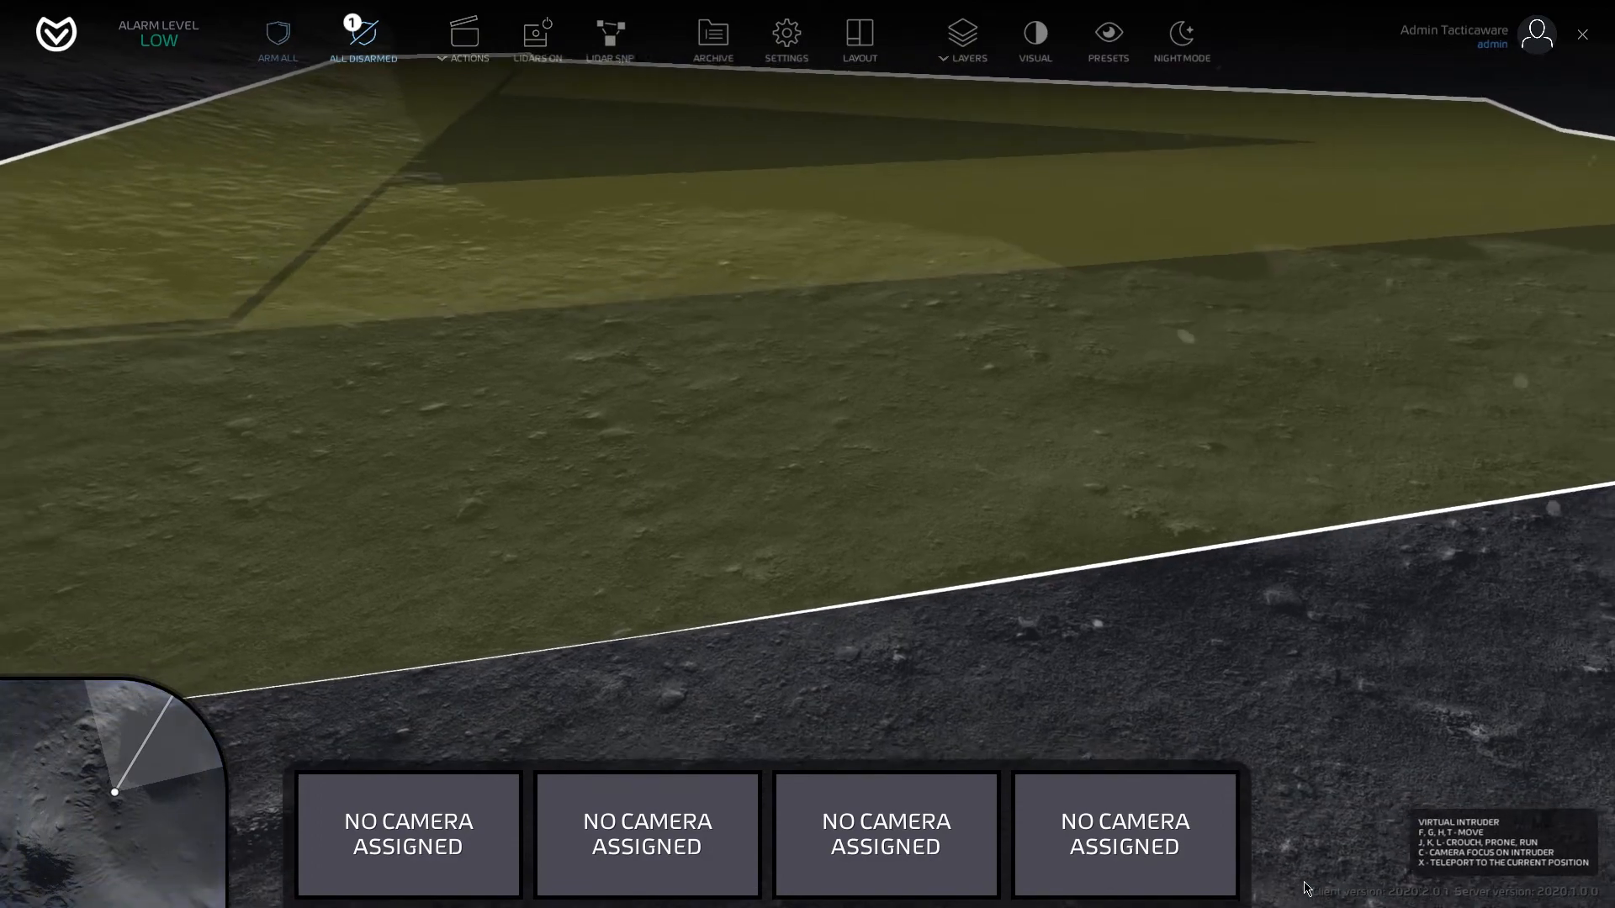
key("x")
key("d")
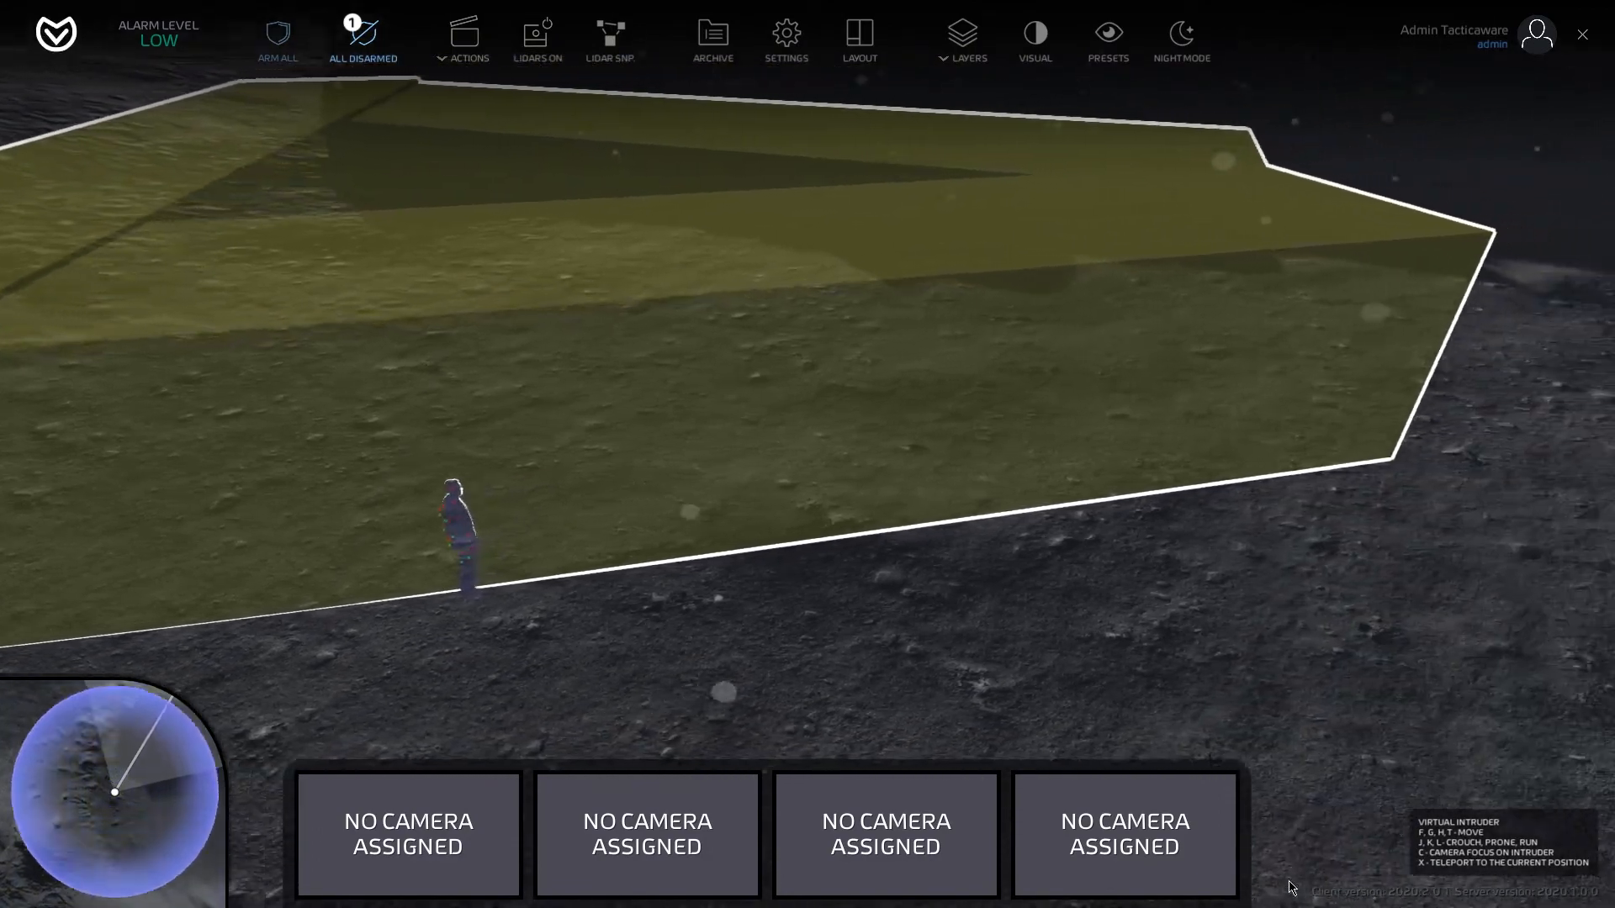
key("q")
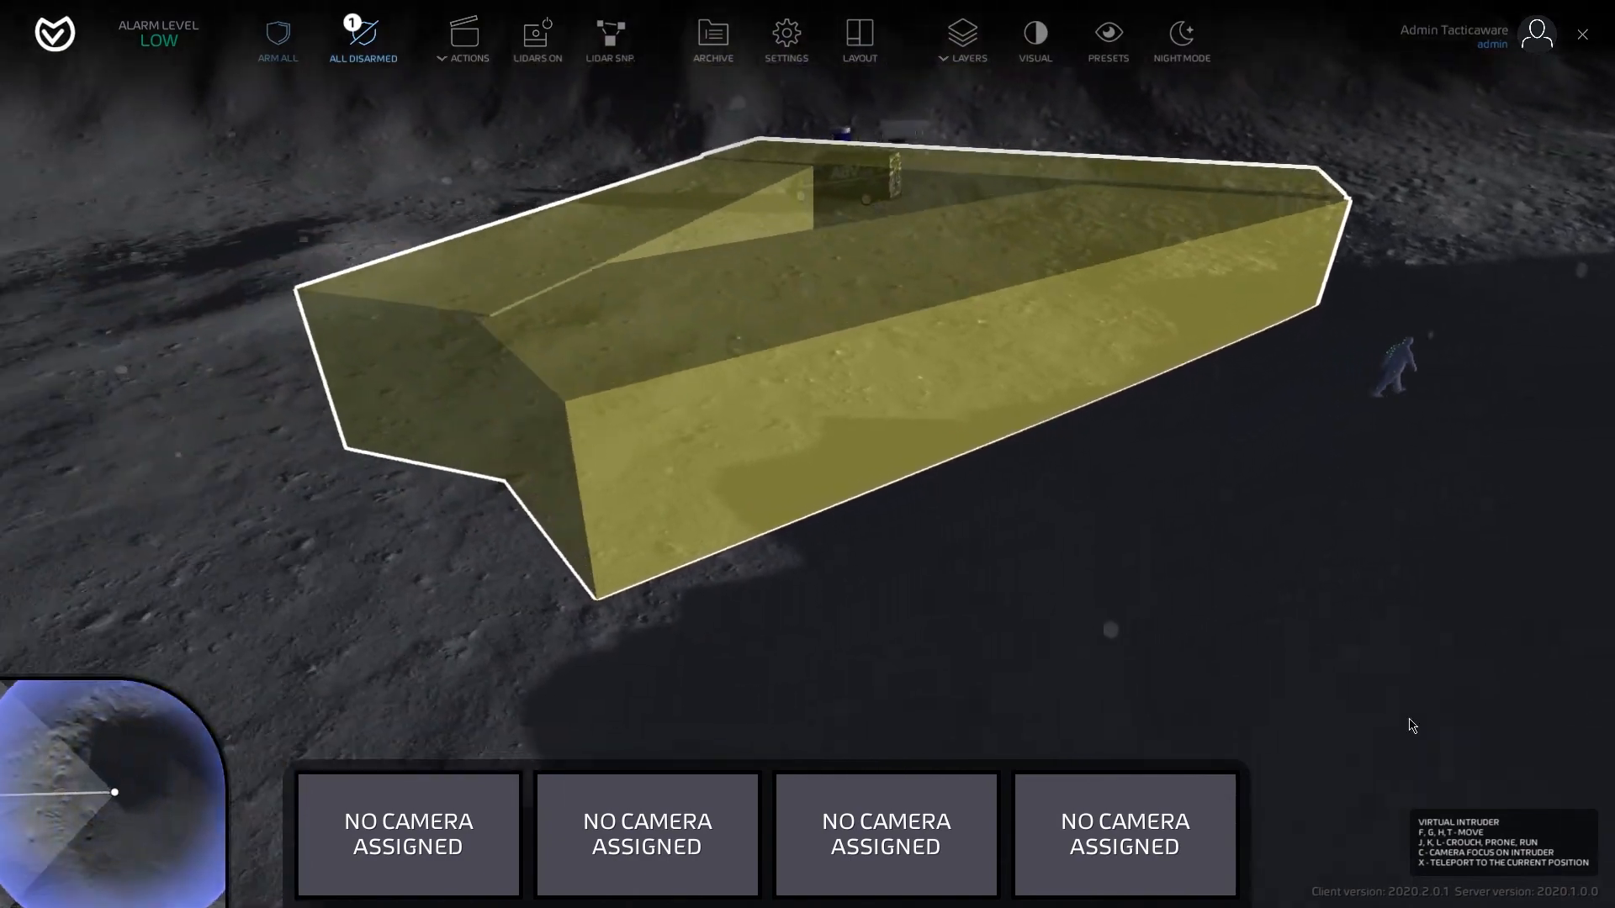
key("a")
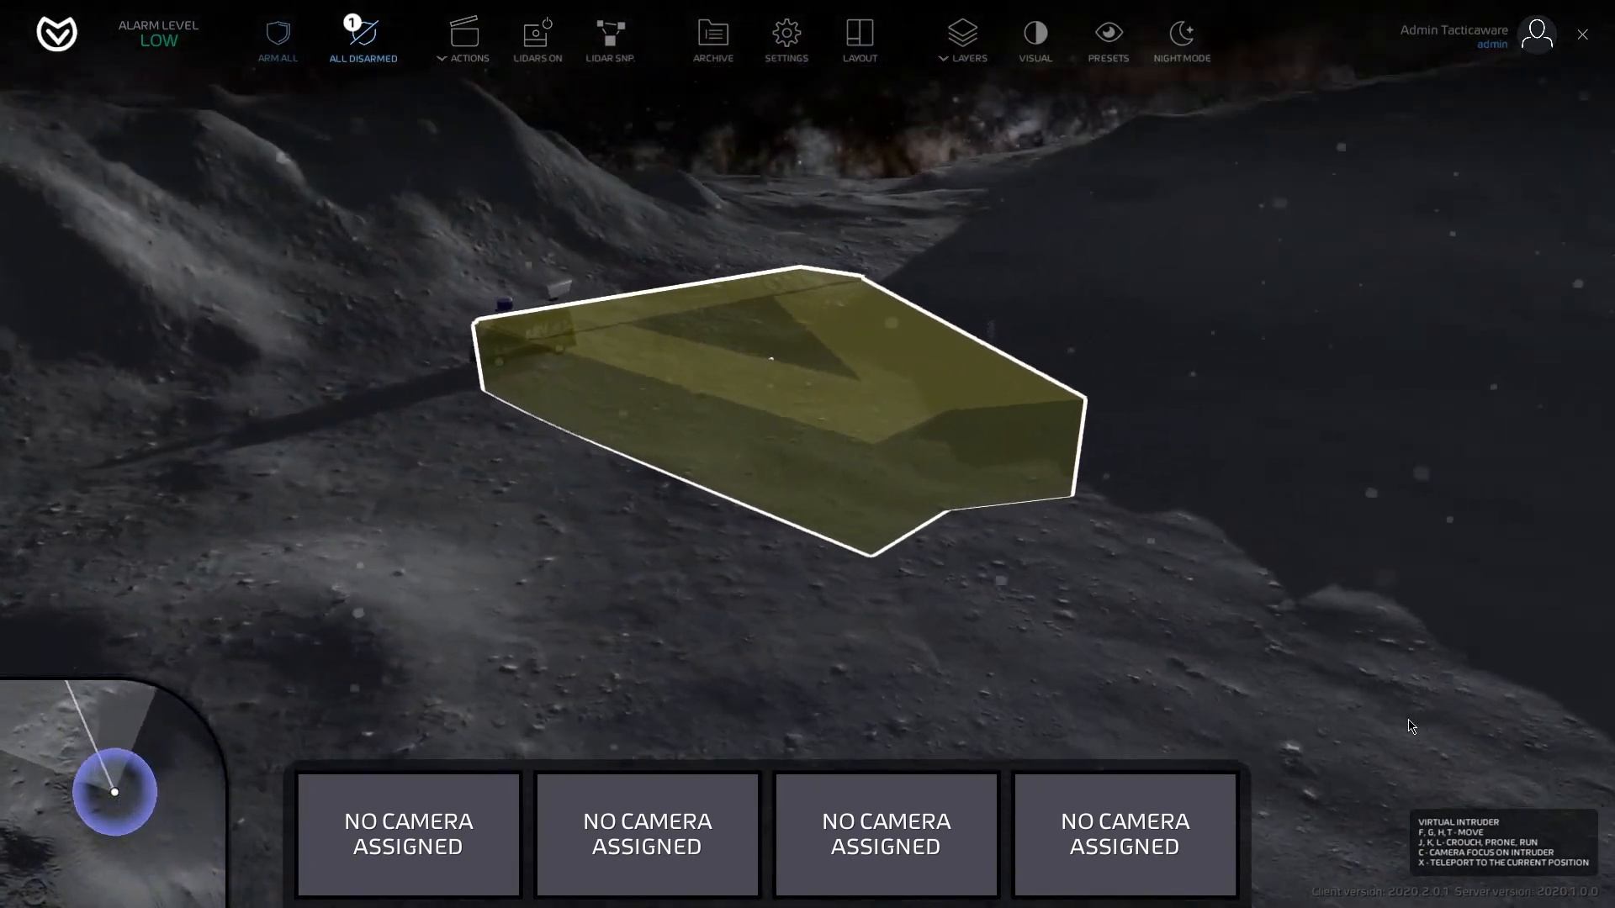
key("a")
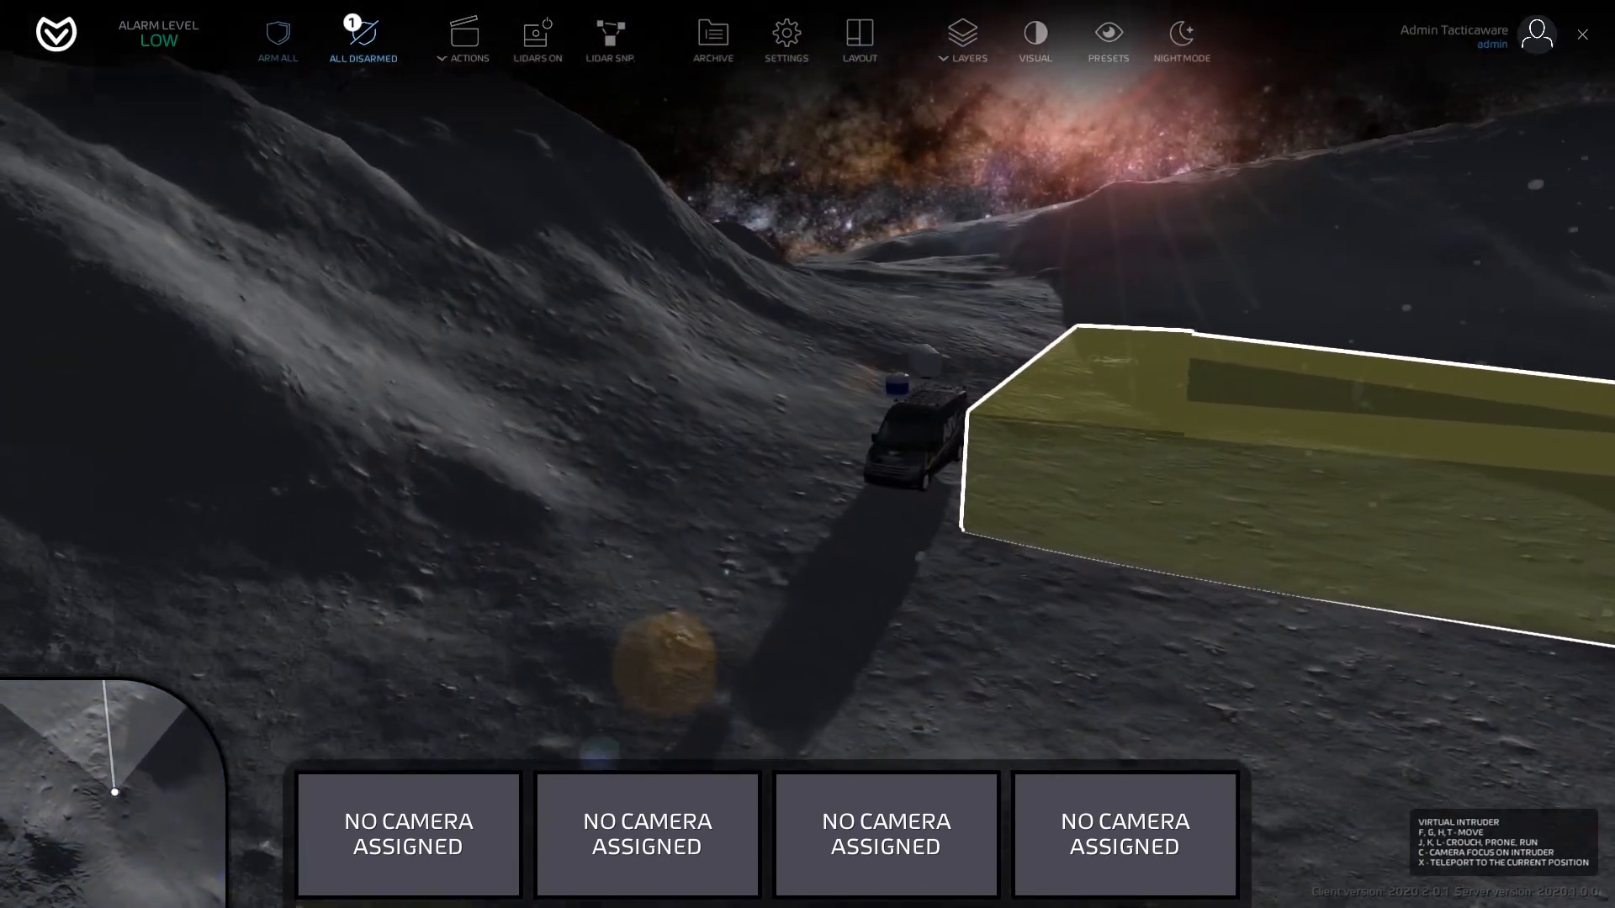
key("w")
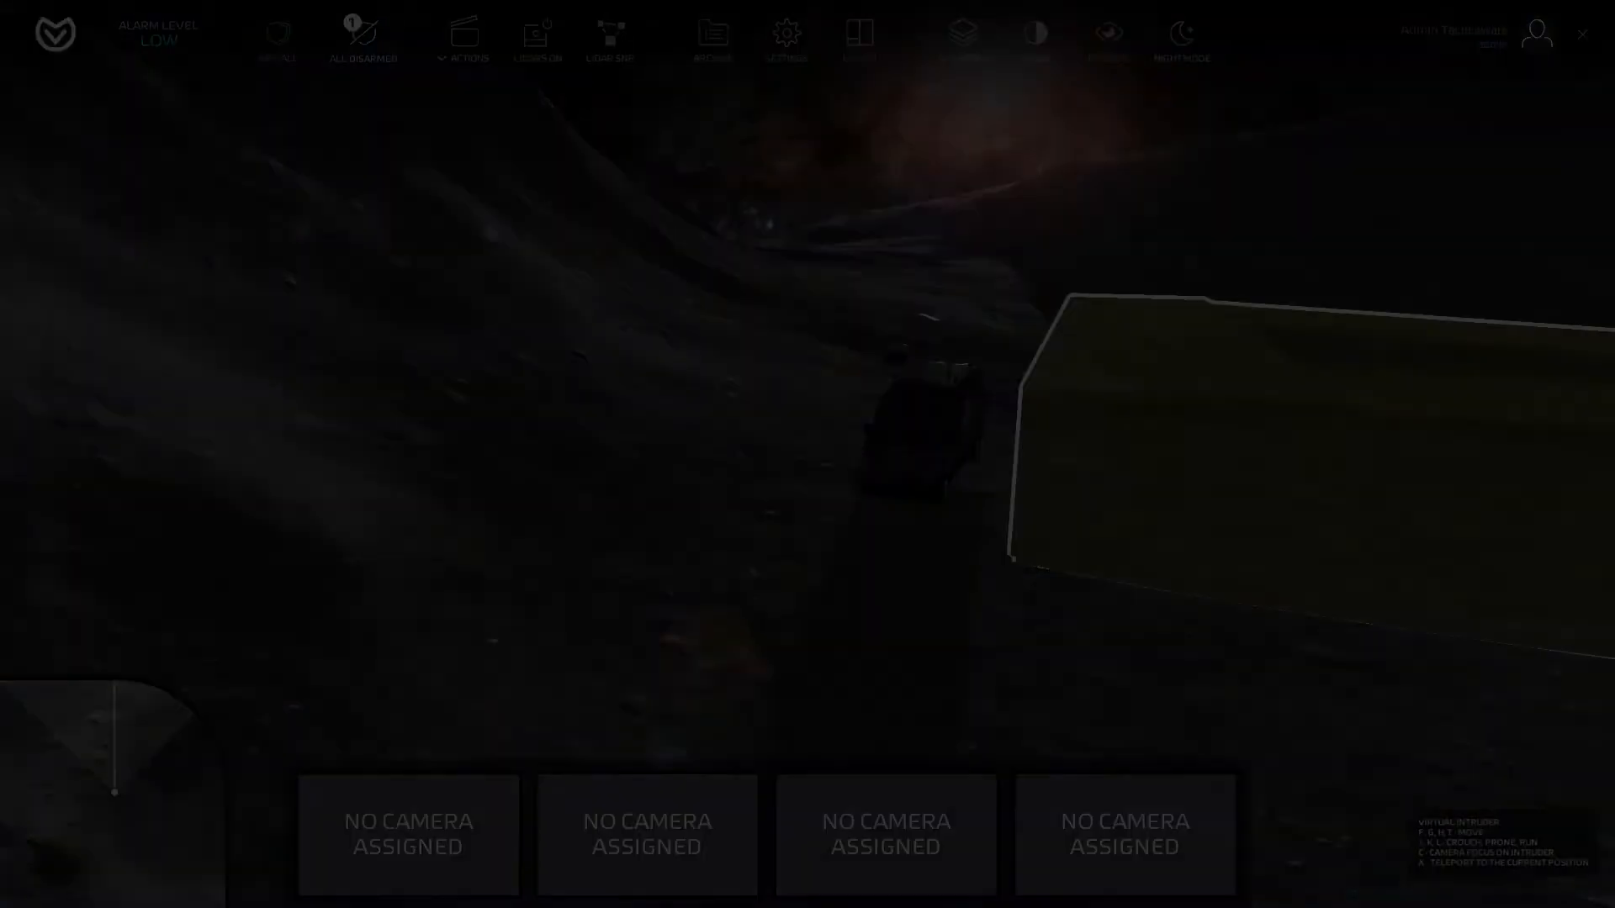